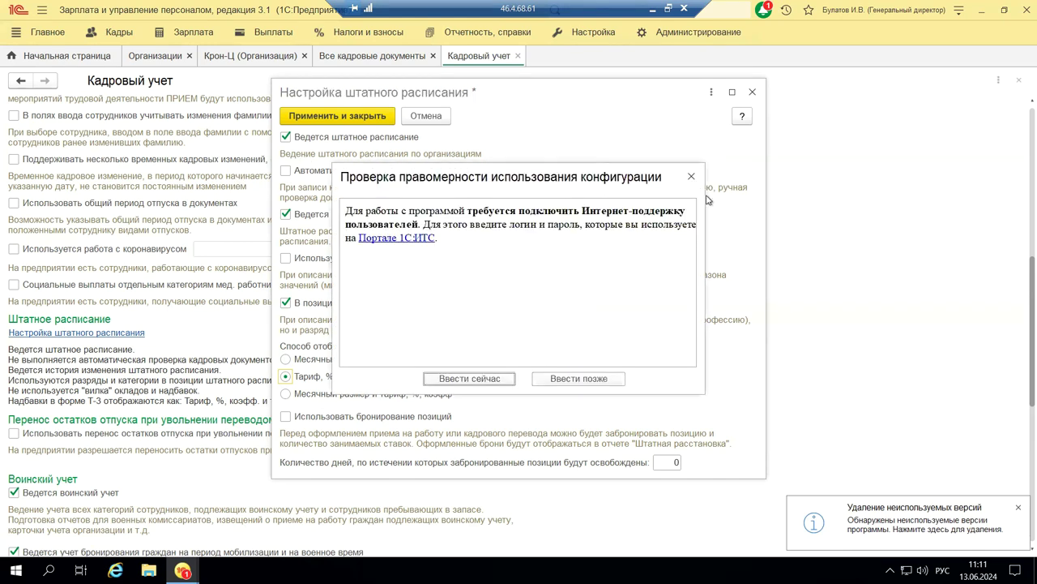
# Dismiss the Internet support prompt, then close the staffing table settings (Настройка штатного расписания) and save the changes.
pyautogui.click(692, 178)
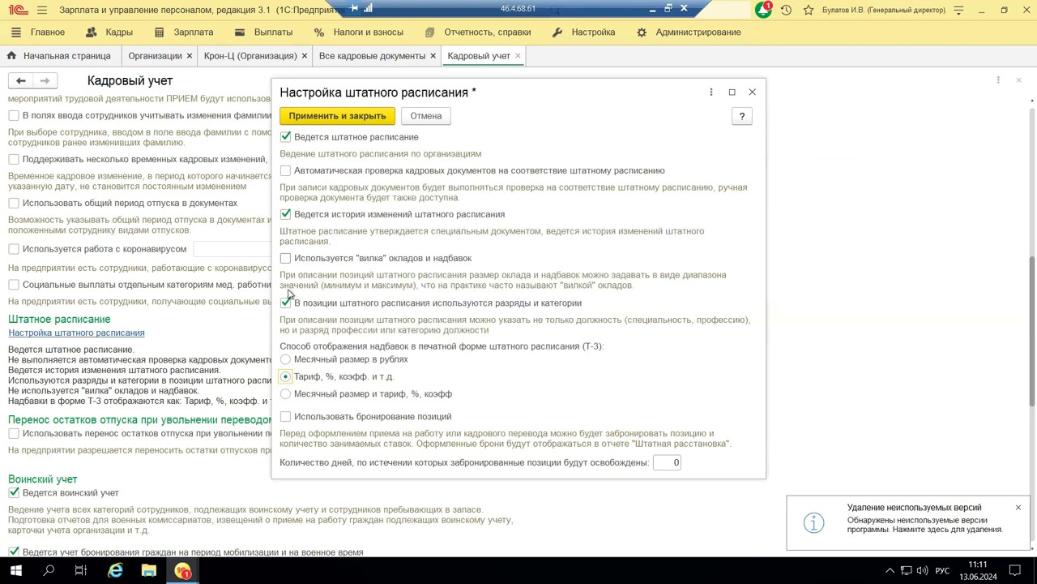
pyautogui.click(752, 93)
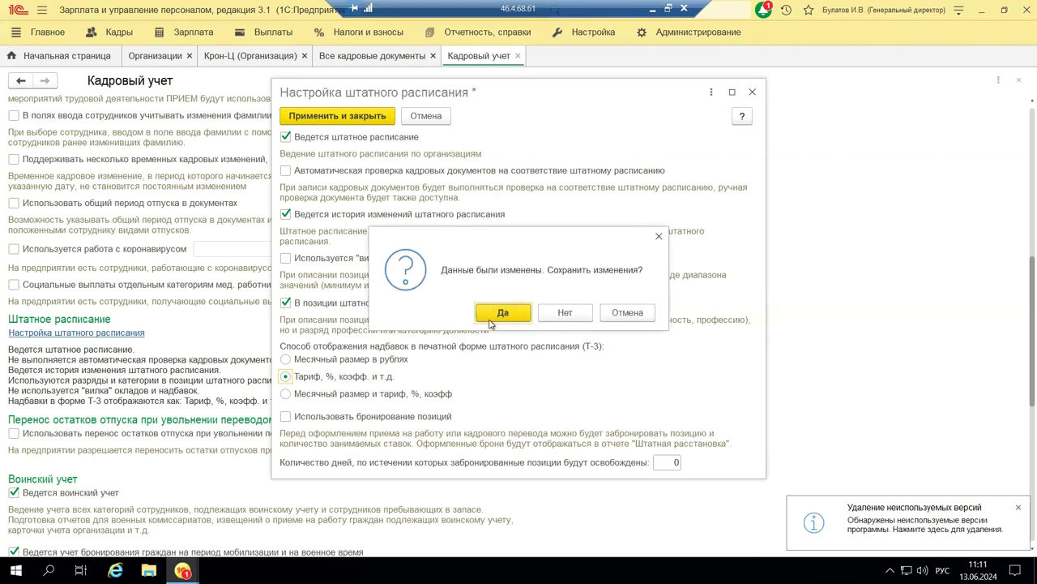
pyautogui.click(491, 317)
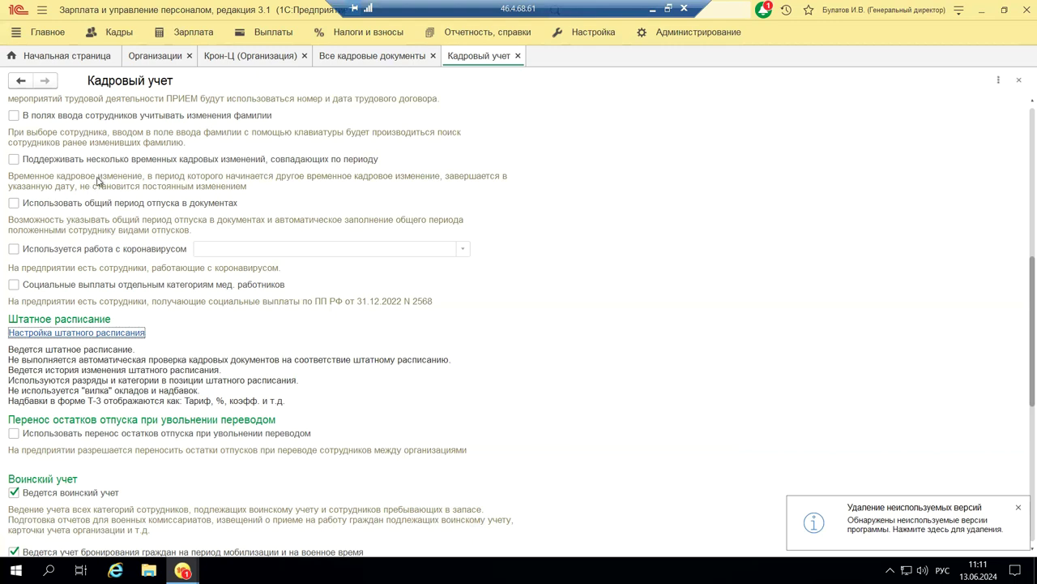
# View the HR list of departments (Подразделения), then close it and the Кадровый учет settings.
pyautogui.click(109, 32)
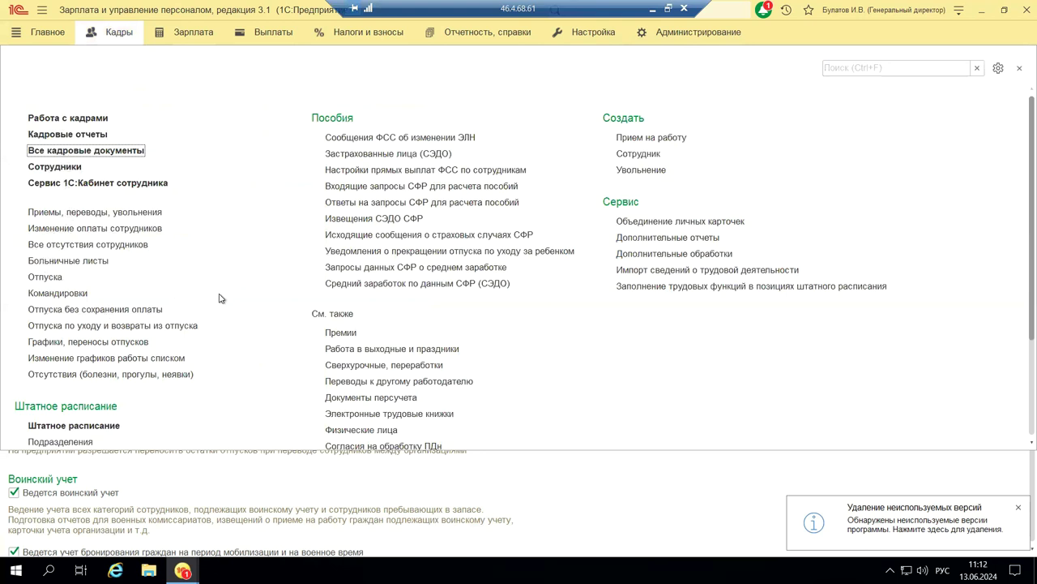
pyautogui.scroll(-2, 219, 297)
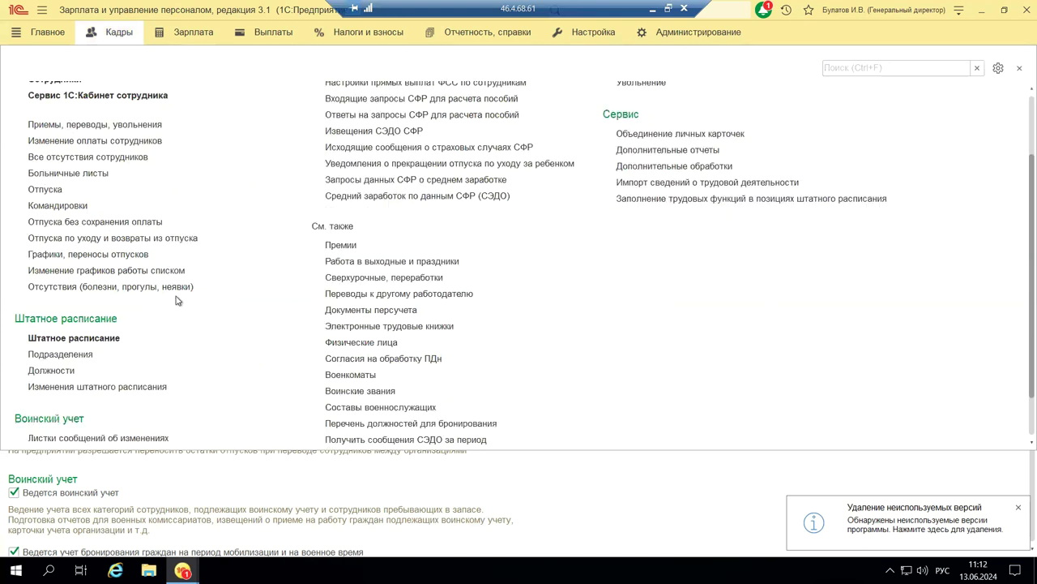
pyautogui.click(50, 354)
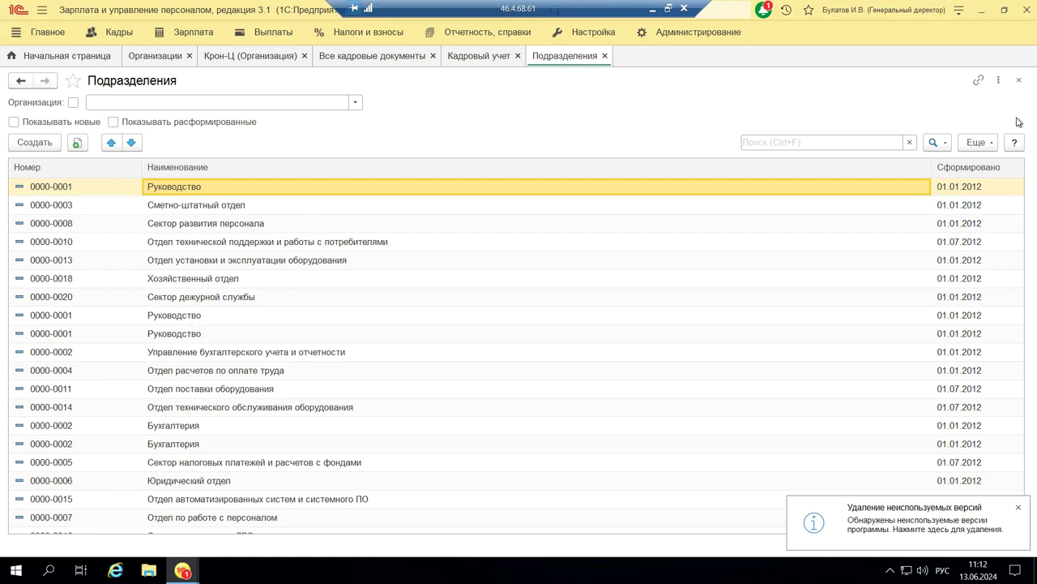
pyautogui.click(1020, 84)
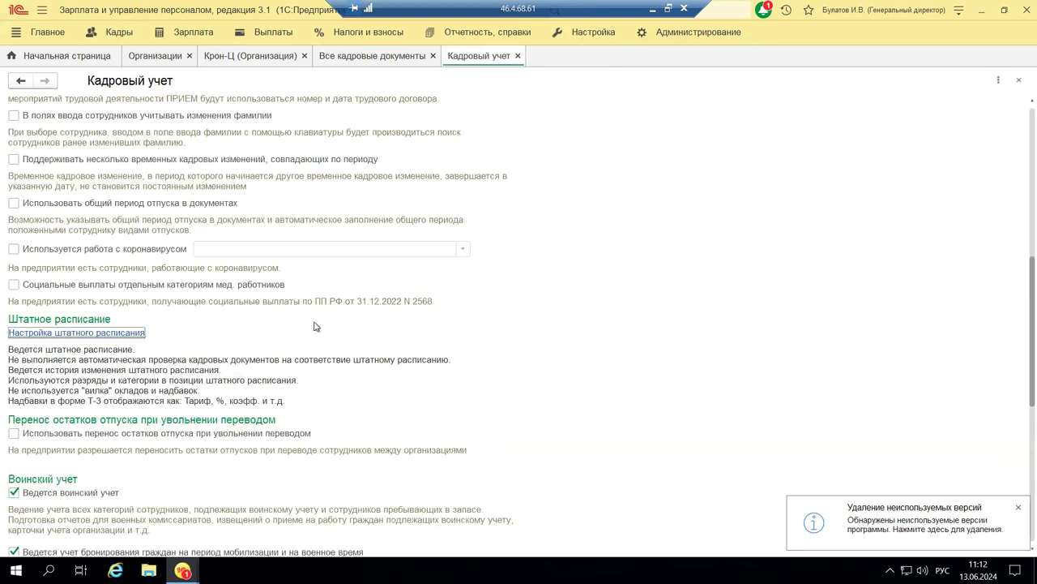
pyautogui.click(1018, 81)
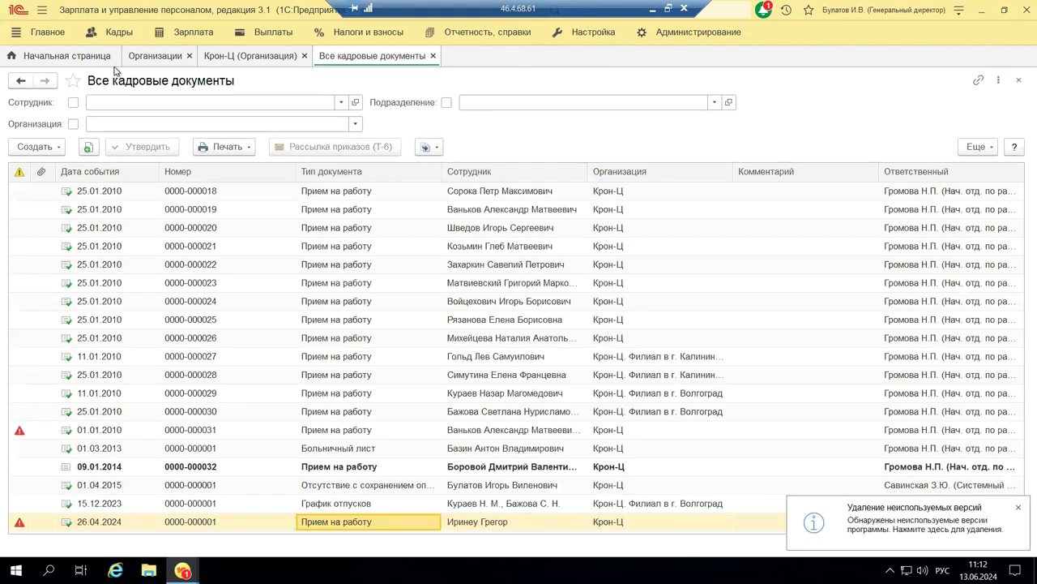
# Open the list of positions (Должности) from the HR section for review.
pyautogui.click(120, 34)
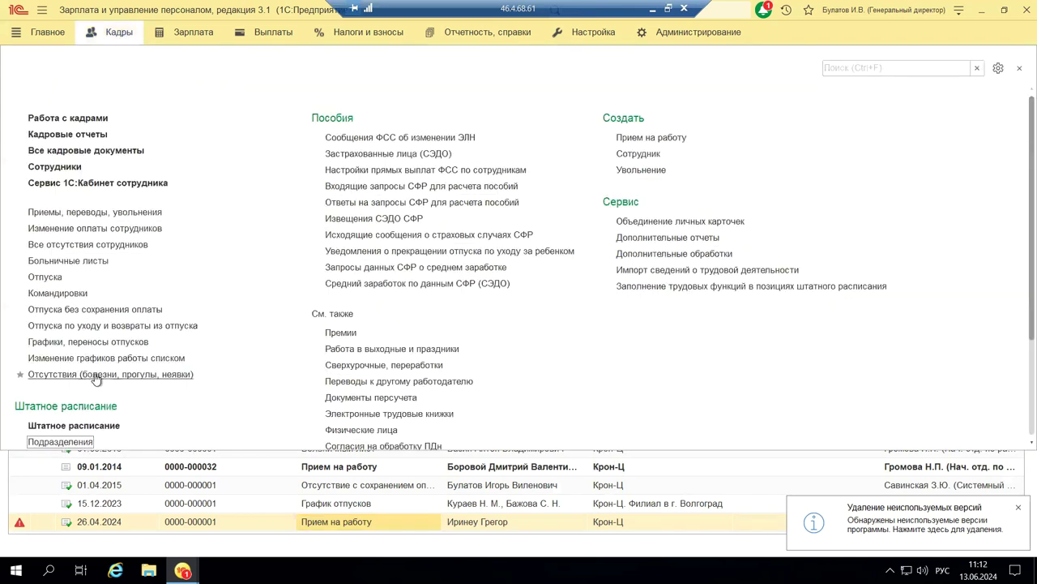
pyautogui.scroll(-2, 85, 376)
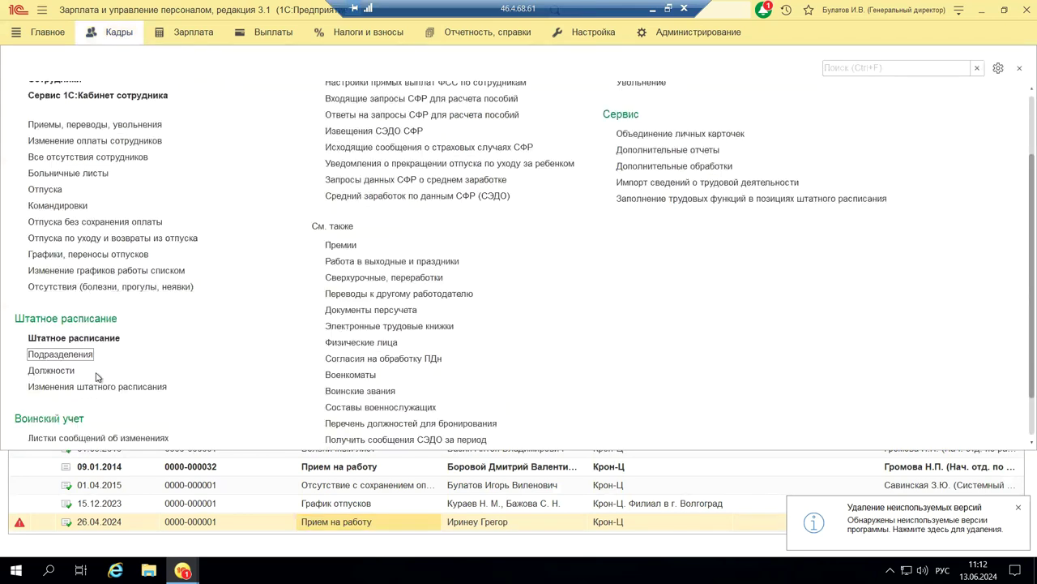
pyautogui.click(41, 370)
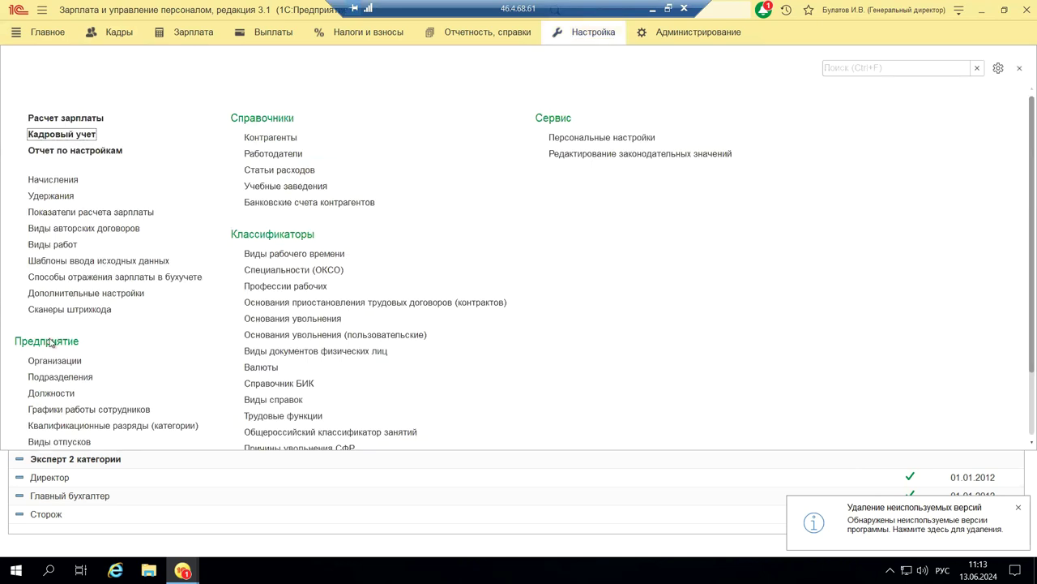
# Open the accounting policy (Учетная политика) of the organisation Крон-Ц from the list of organisations.
pyautogui.scroll(-3, 73, 353)
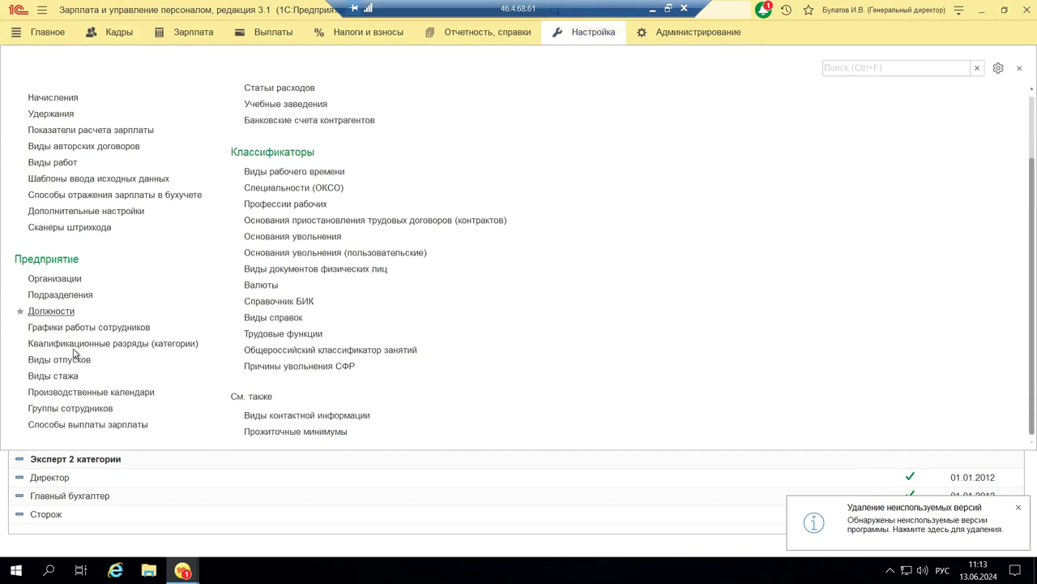
pyautogui.click(57, 278)
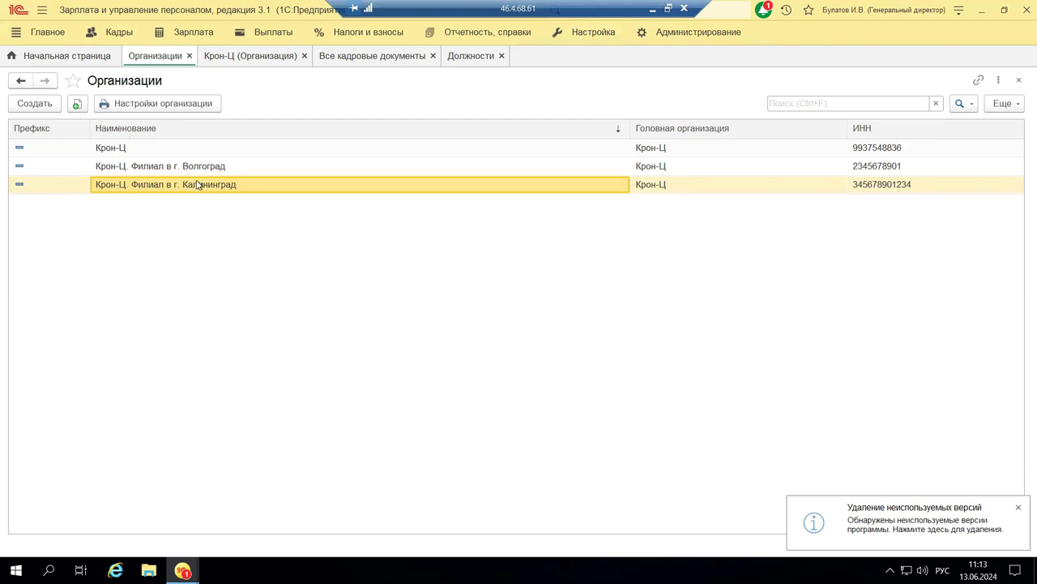
pyautogui.doubleClick(111, 149)
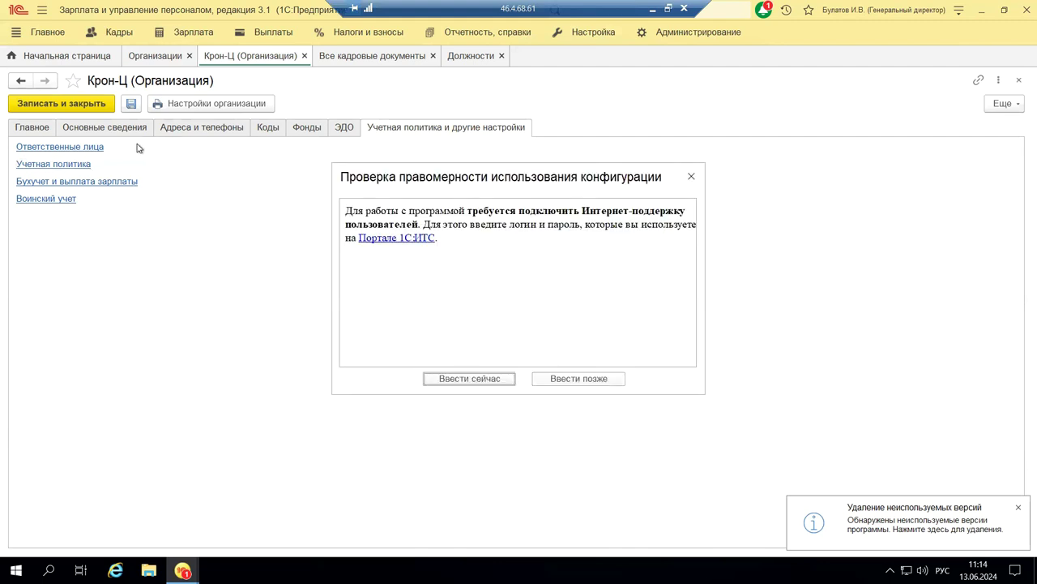
pyautogui.click(690, 177)
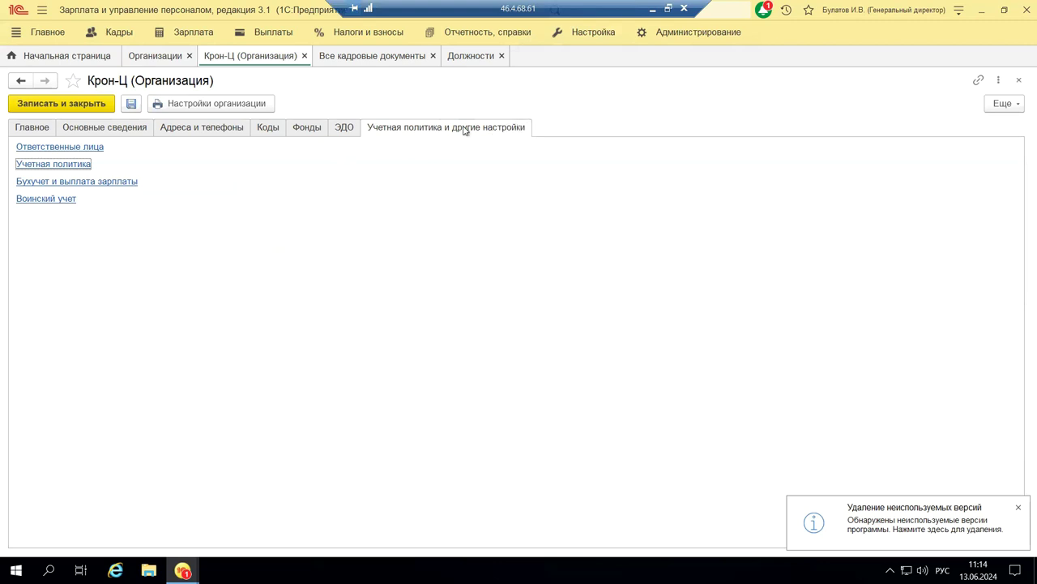
pyautogui.click(63, 165)
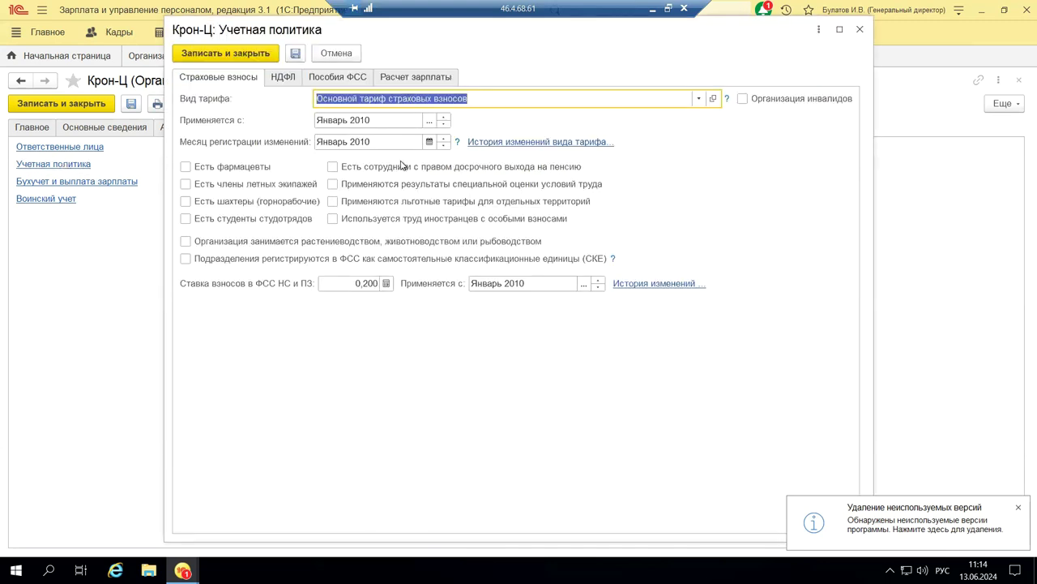
# Enable special assessment results and employees entitled to early retirement in Крон-Ц's insurance contribution policy, and save the changes.
pyautogui.click(332, 184)
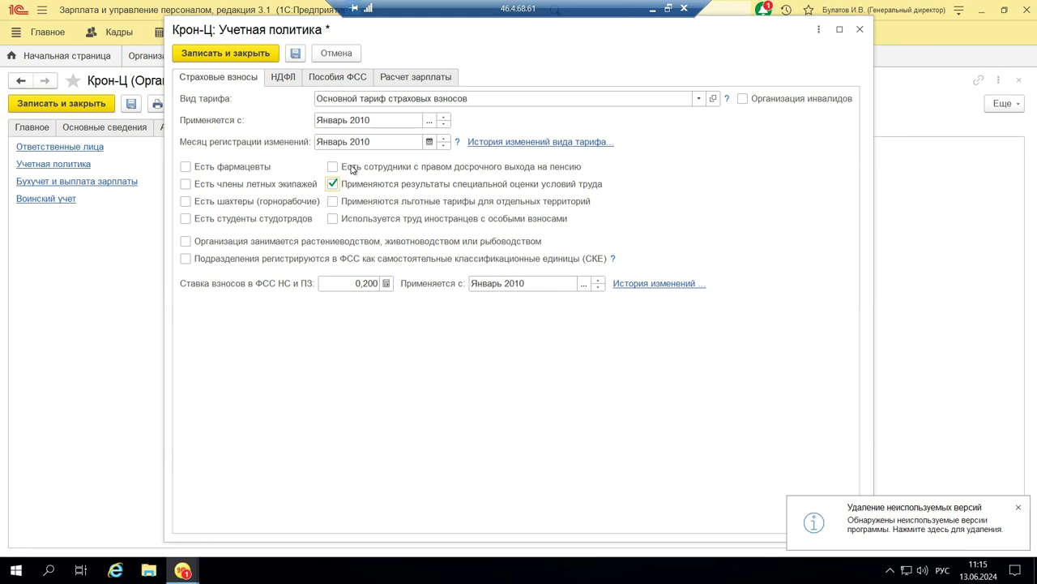
pyautogui.click(332, 167)
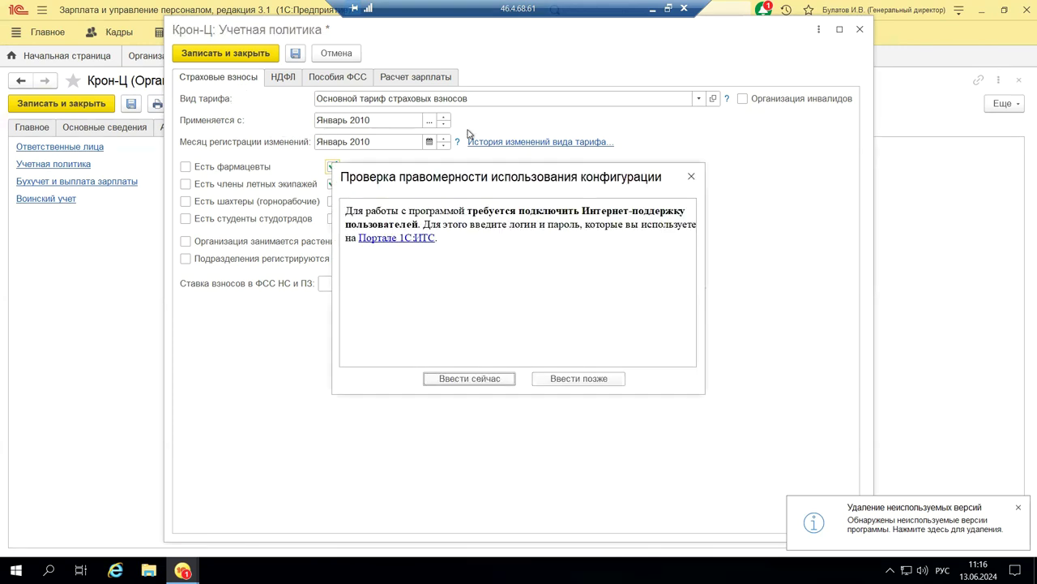
pyautogui.click(691, 177)
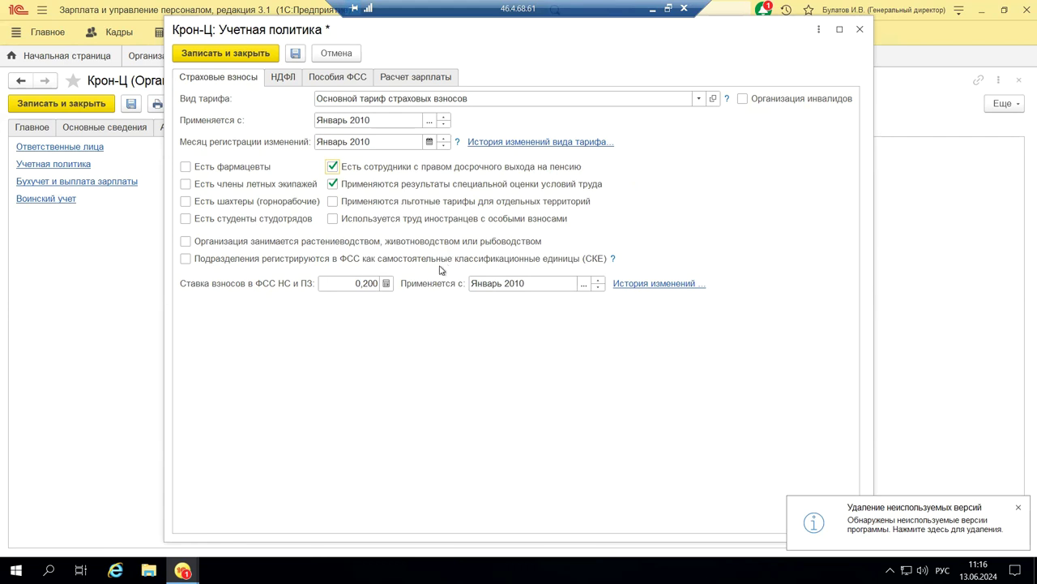
pyautogui.click(860, 30)
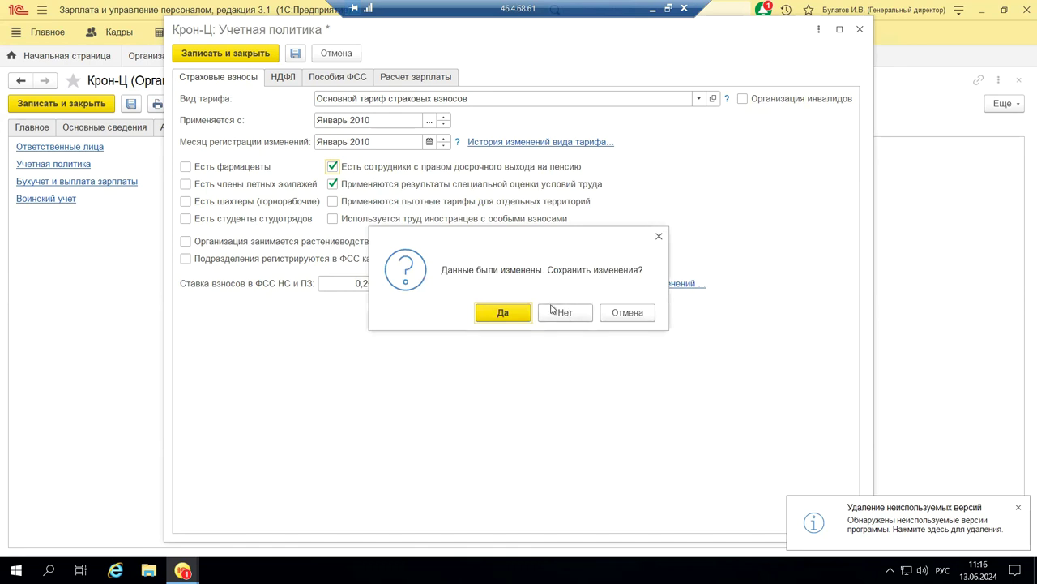
pyautogui.click(504, 313)
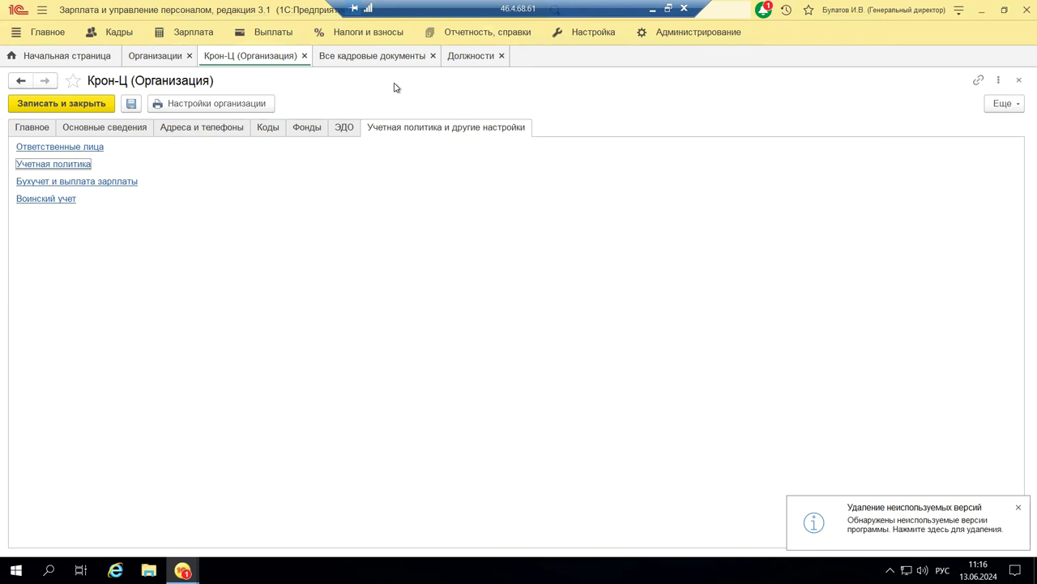
# Switch to the PowerPoint presentation and go through the slides from slide 4 on the staffing table and СОУТ.
pyautogui.click(653, 9)
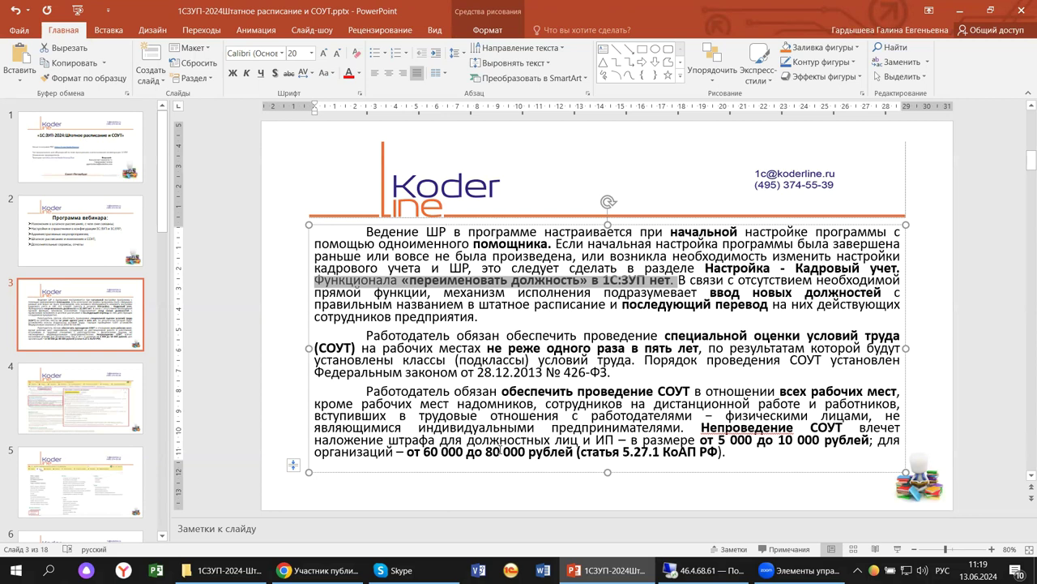
pyautogui.click(40, 423)
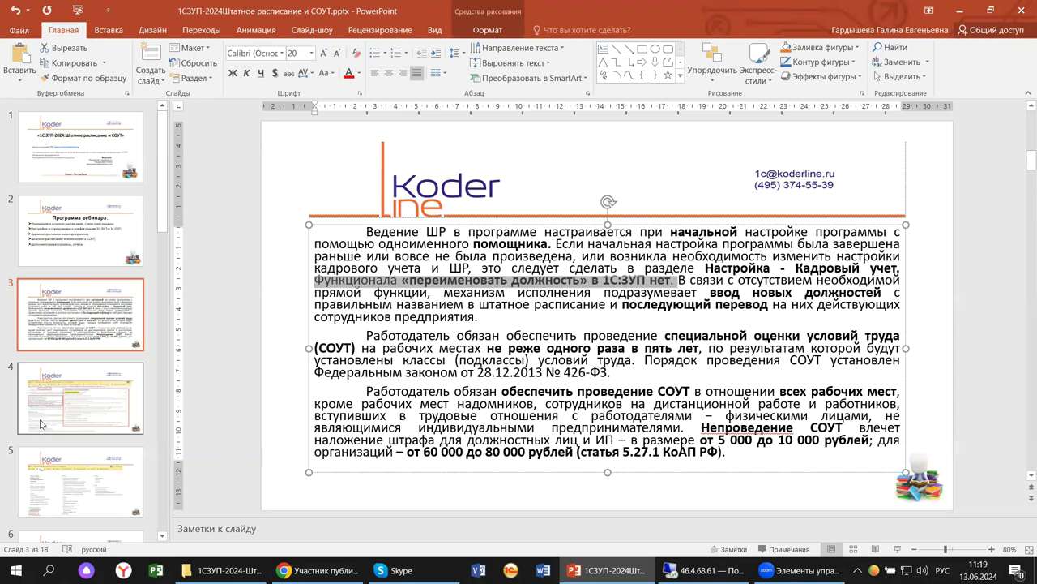
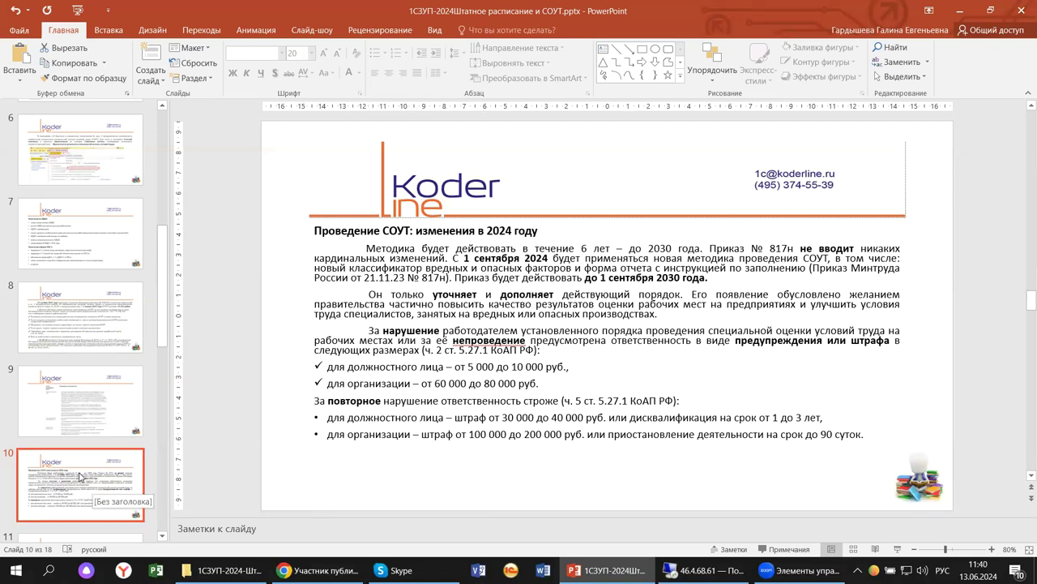
pyautogui.scroll(-3, 79, 477)
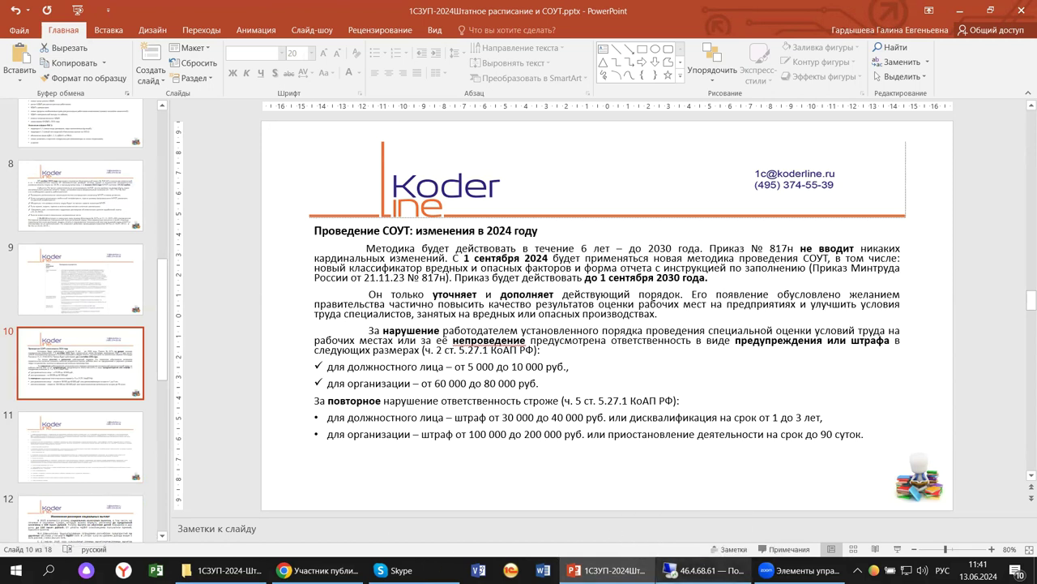
# Return to the remote 1C session, postpone the Internet support prompt, recheck Крон-Ц's accounting policy and close the organisation card.
pyautogui.moveTo(701, 570)
pyautogui.click(702, 570)
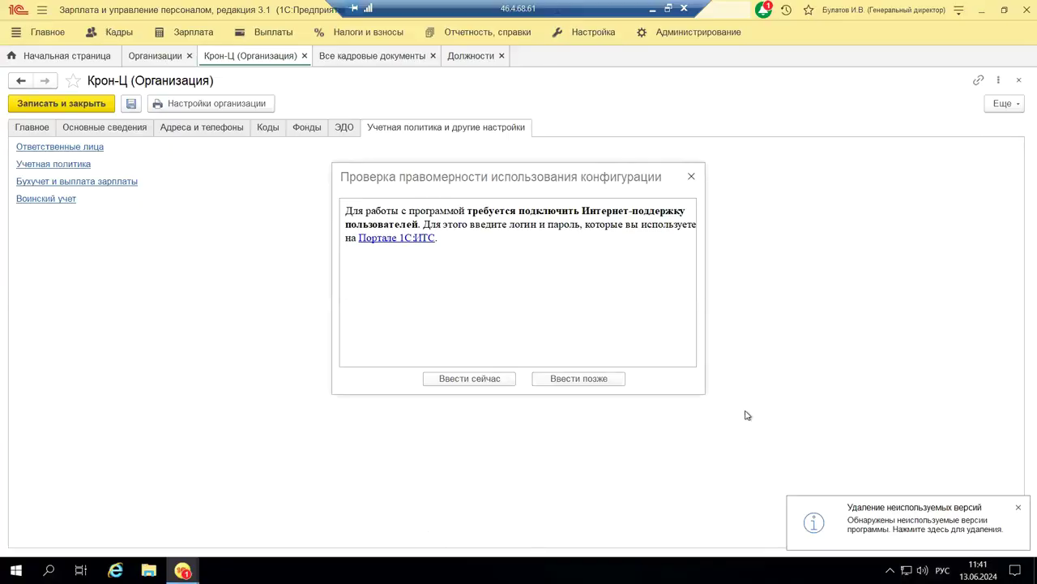
pyautogui.click(556, 383)
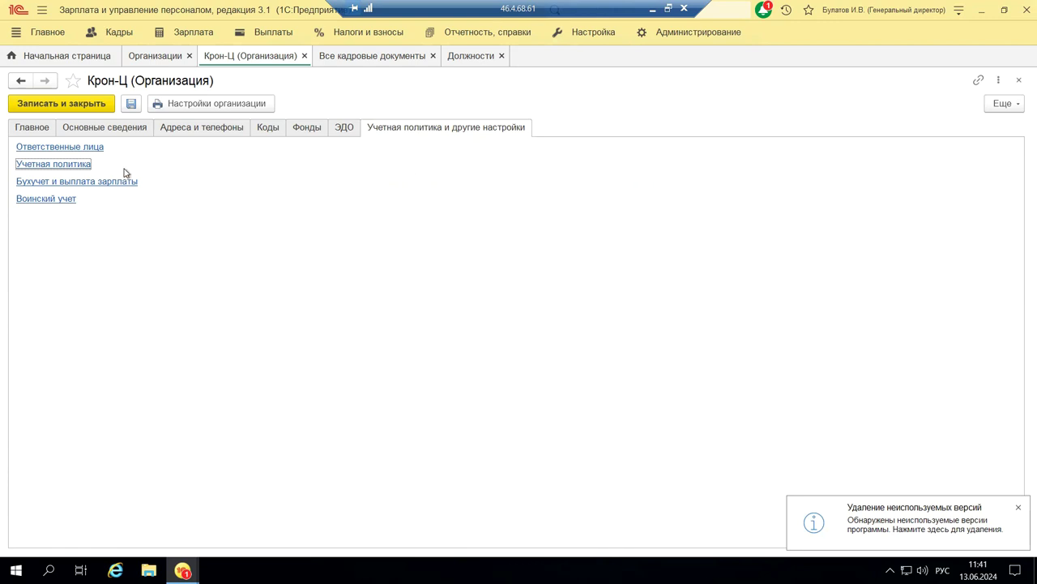
pyautogui.click(22, 167)
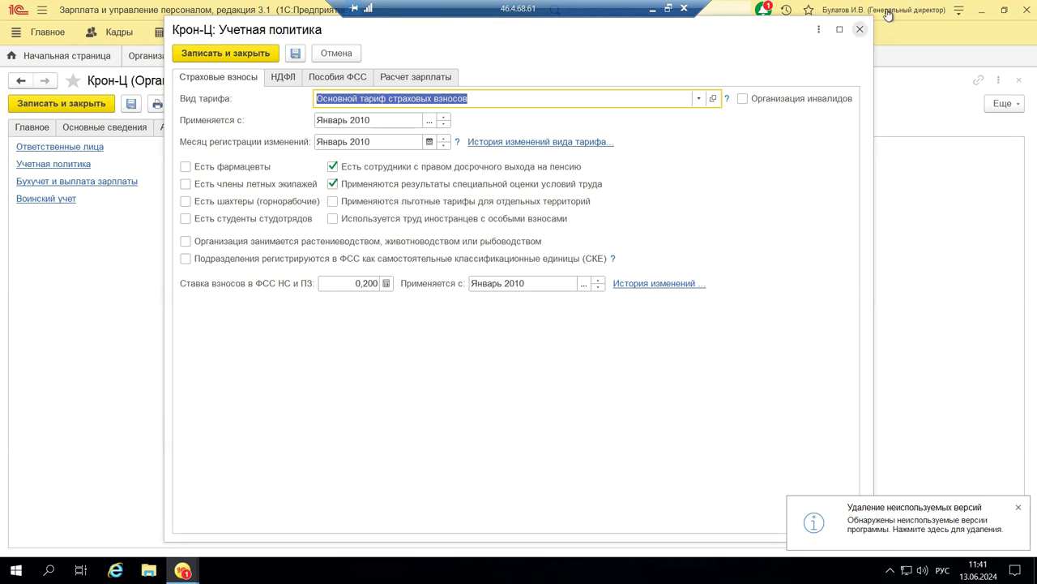
pyautogui.click(860, 30)
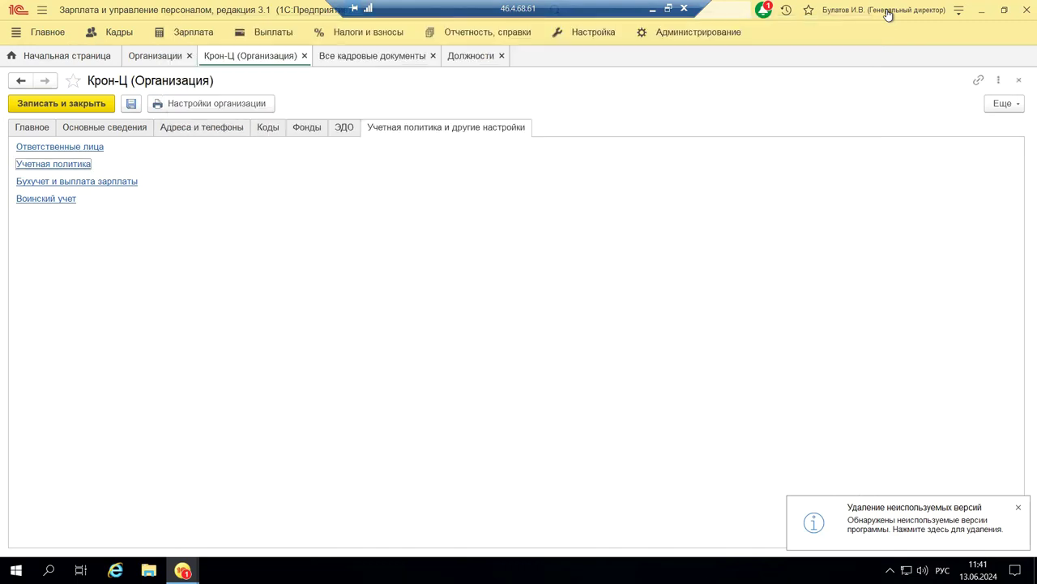
pyautogui.click(1019, 82)
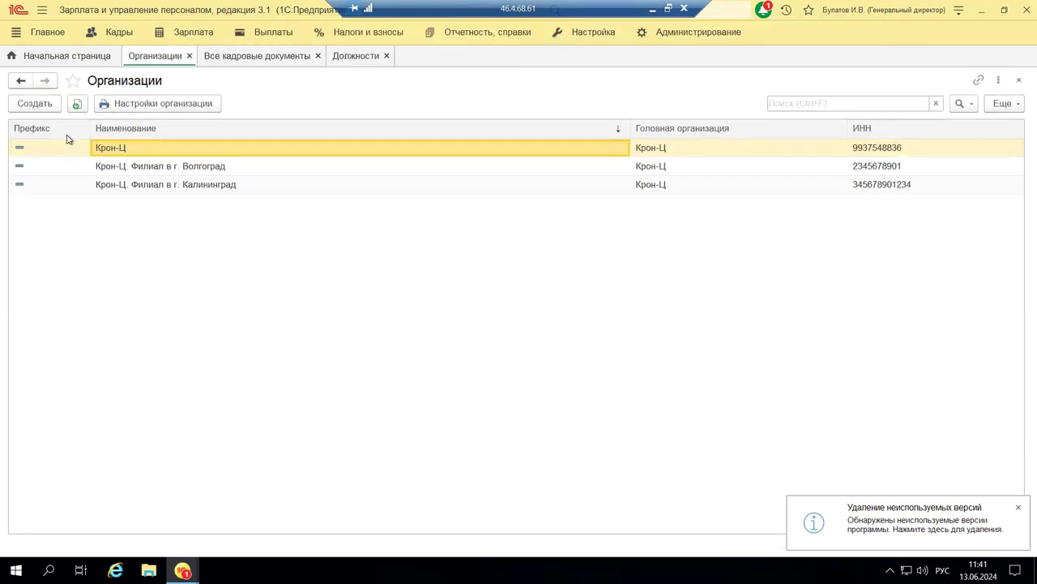
# Open the staffing table (Штатное расписание) listing all positions.
pyautogui.click(48, 32)
pyautogui.click(48, 32)
pyautogui.click(48, 33)
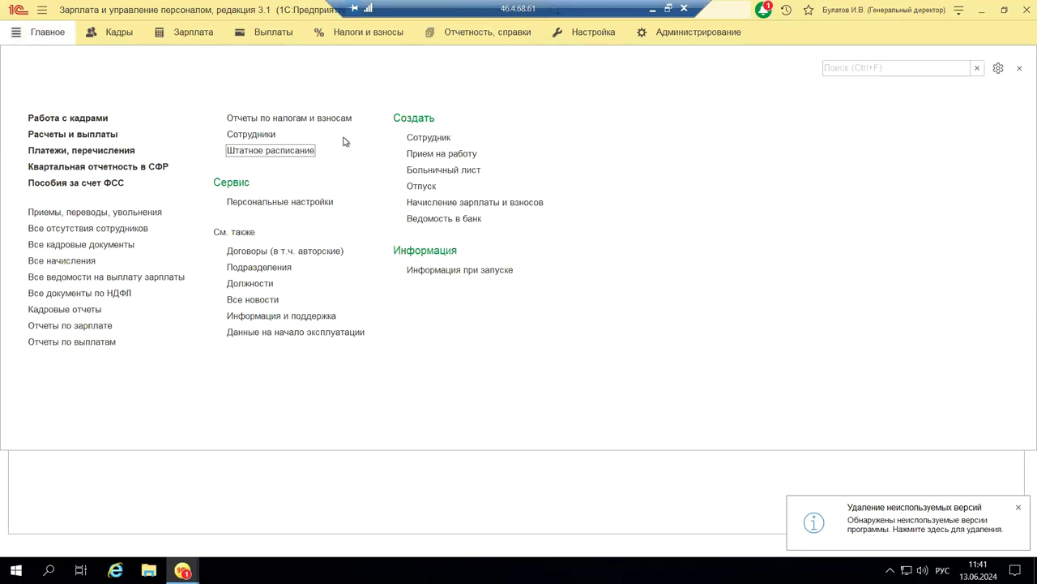
pyautogui.click(269, 152)
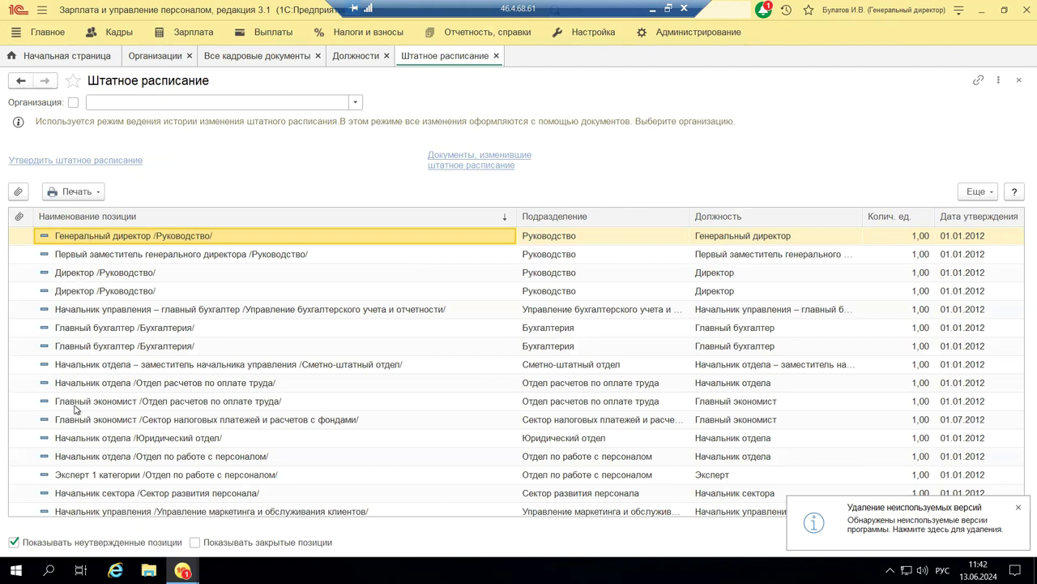
# Open the Генеральный директор /Руководство/ position and examine its additional details on special working conditions assessment and early pension.
pyautogui.click(94, 235)
pyautogui.doubleClick(95, 235)
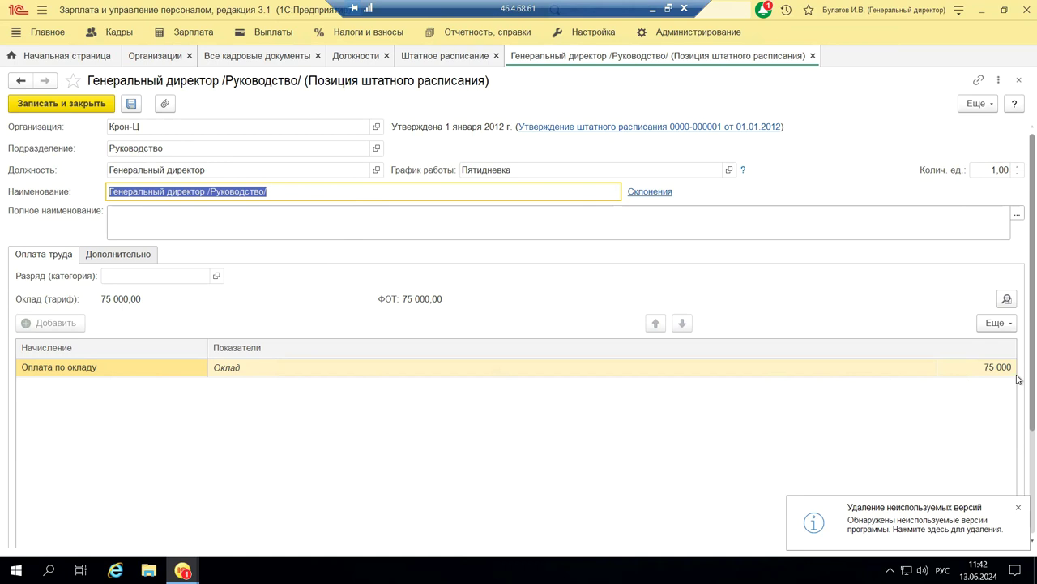
pyautogui.click(118, 258)
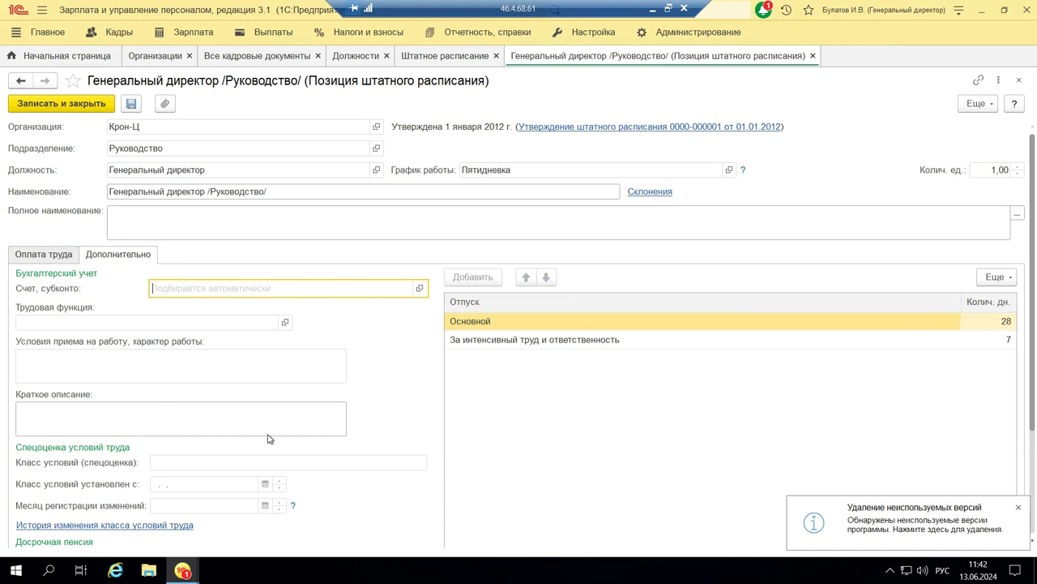
pyautogui.scroll(-2, 254, 447)
pyautogui.scroll(-2, 251, 450)
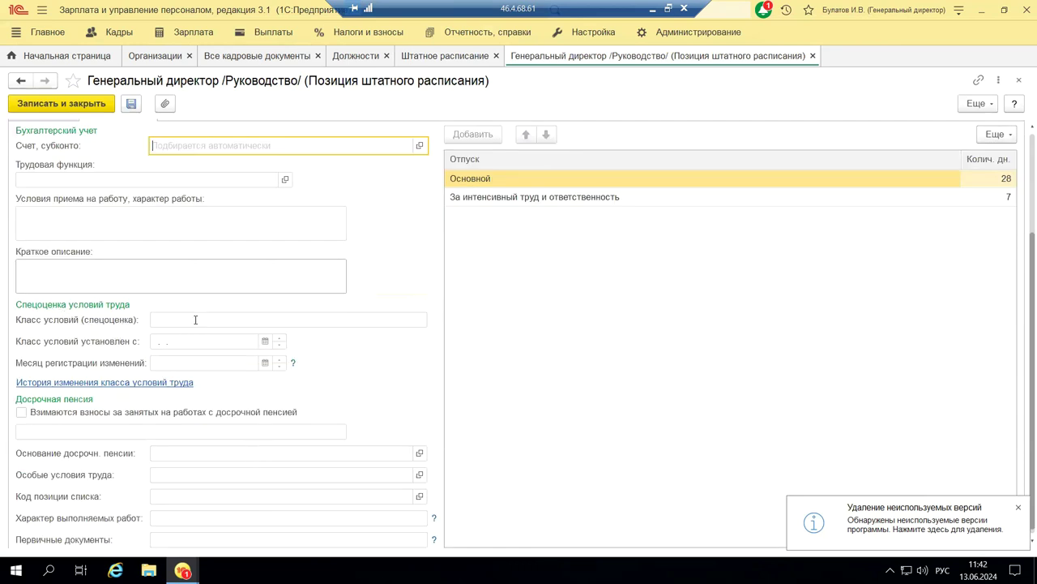
# Check the registration month of working conditions class changes in the Генеральный директор /Руководство/ position and close its card.
pyautogui.click(273, 371)
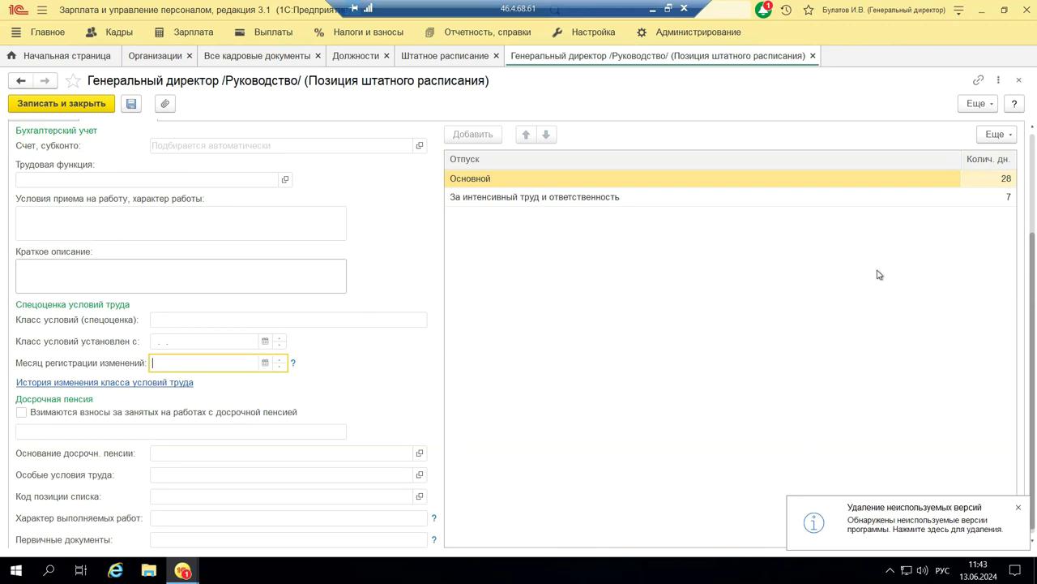
pyautogui.click(1018, 81)
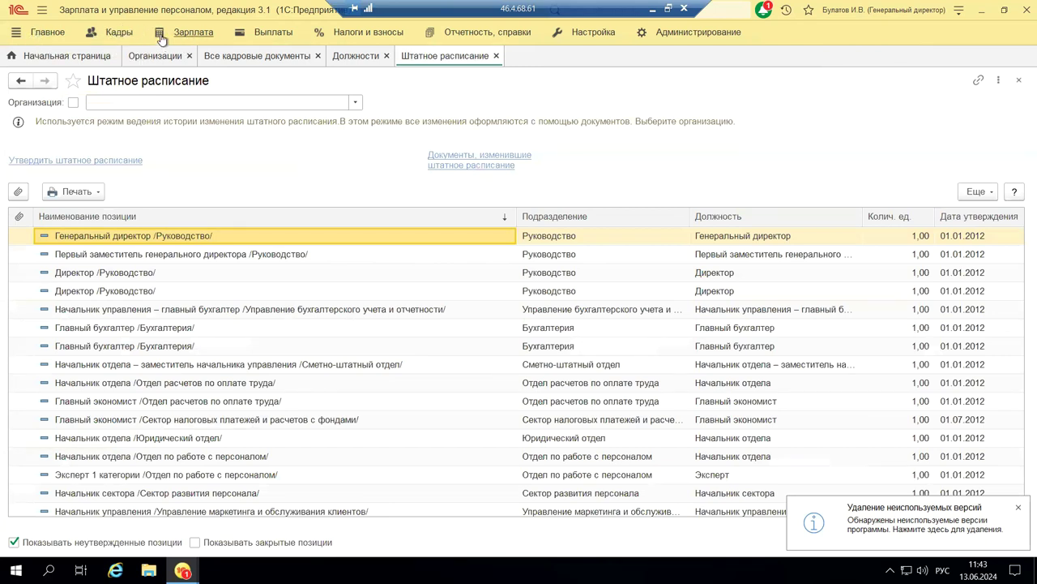
# Browse the personnel and settings sections, dismissing the Internet support prompt, and return to the staffing table (Штатное расписание).
pyautogui.click(120, 35)
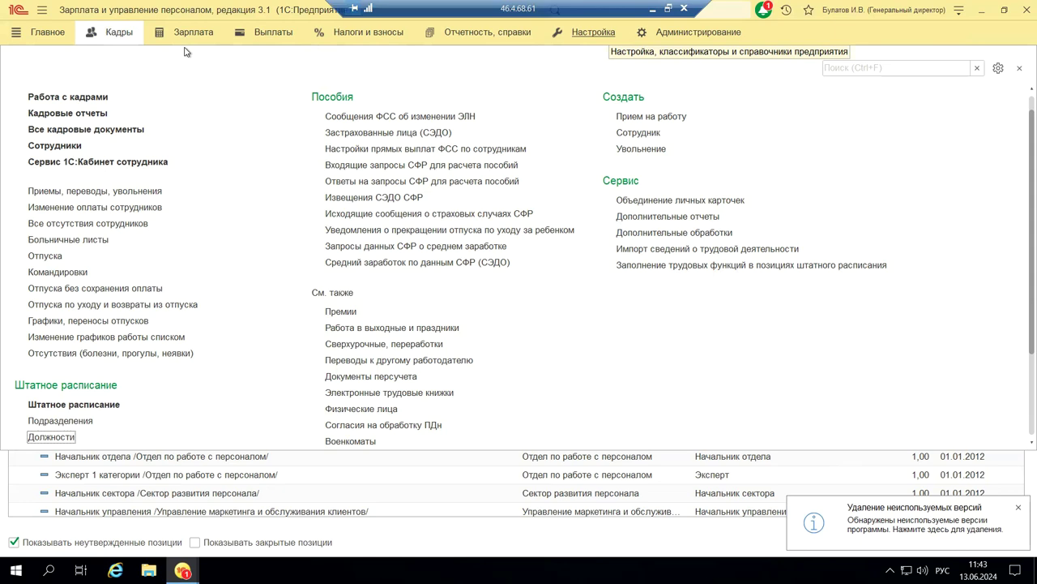
pyautogui.click(594, 32)
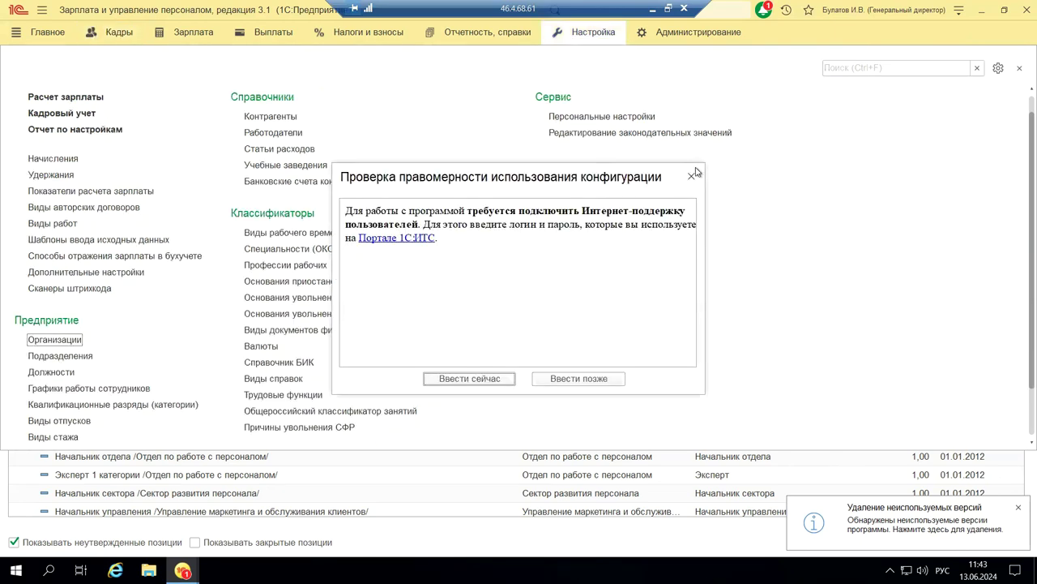
pyautogui.click(692, 178)
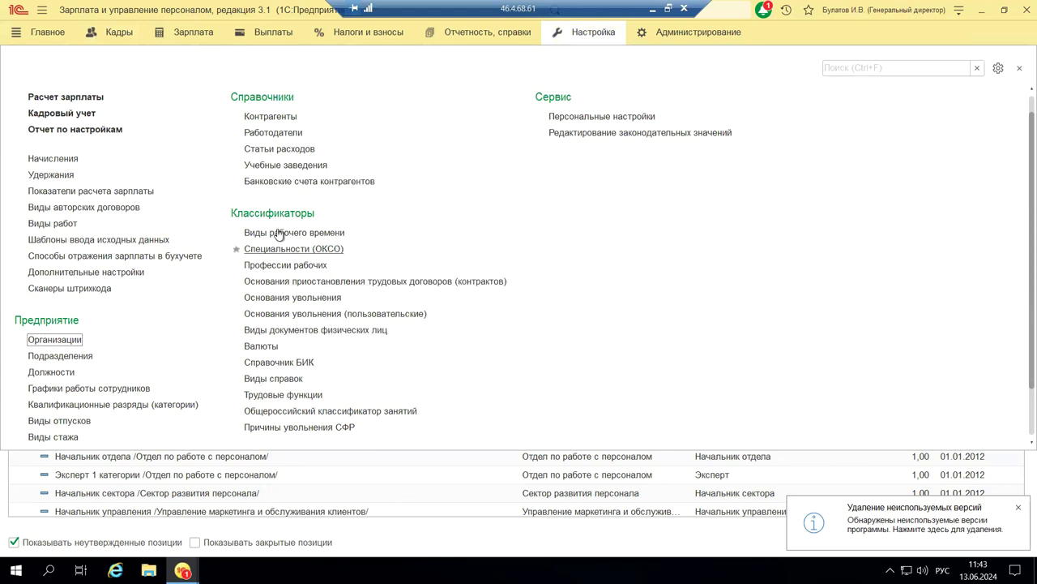
pyautogui.scroll(-2, 89, 275)
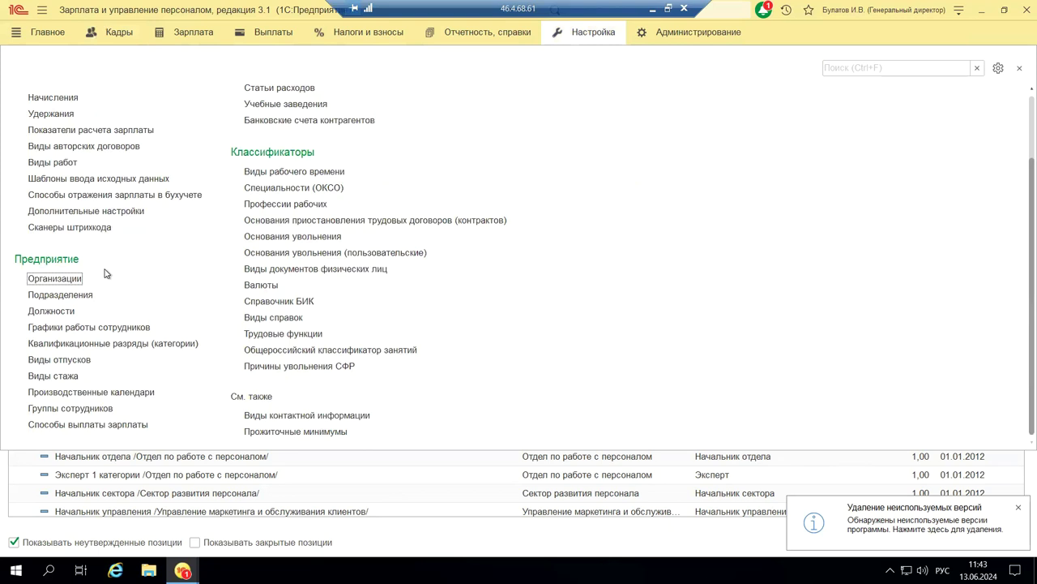
pyautogui.click(49, 34)
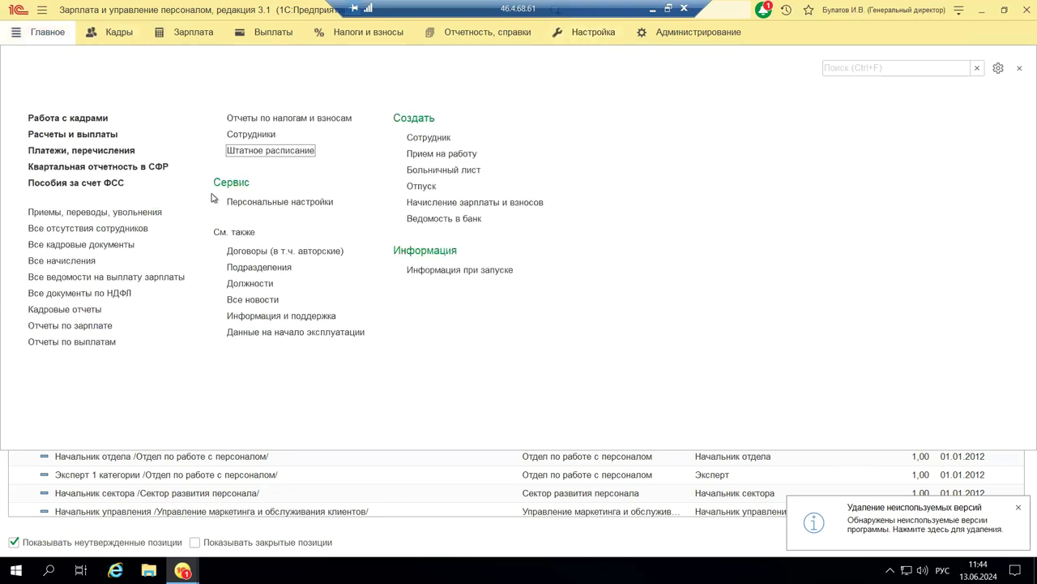
pyautogui.click(270, 151)
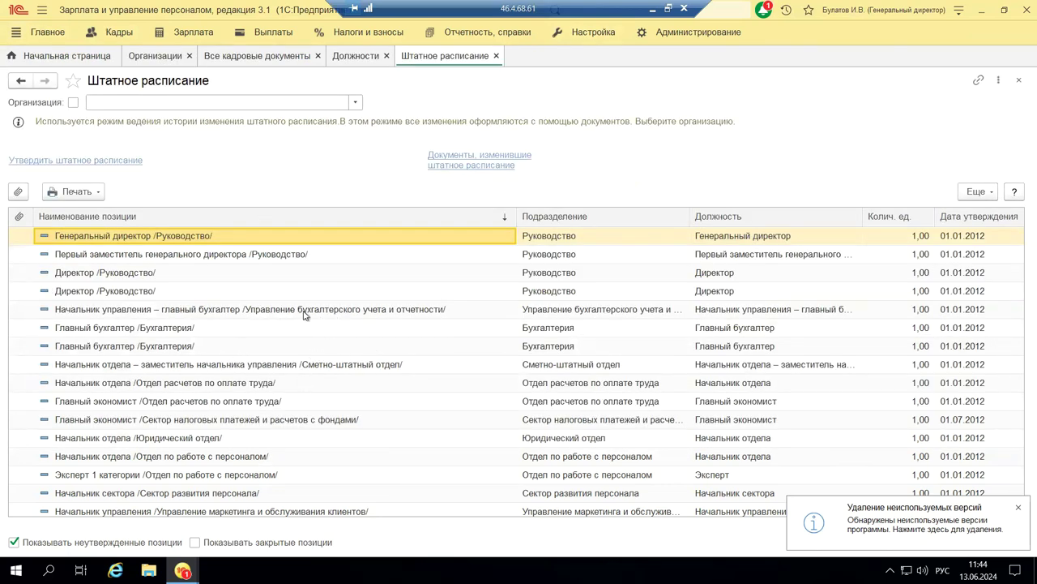
# Generate the Штатное расписание (Т-3) print form, review its organisation filter choices and position rows, and close it.
pyautogui.click(76, 192)
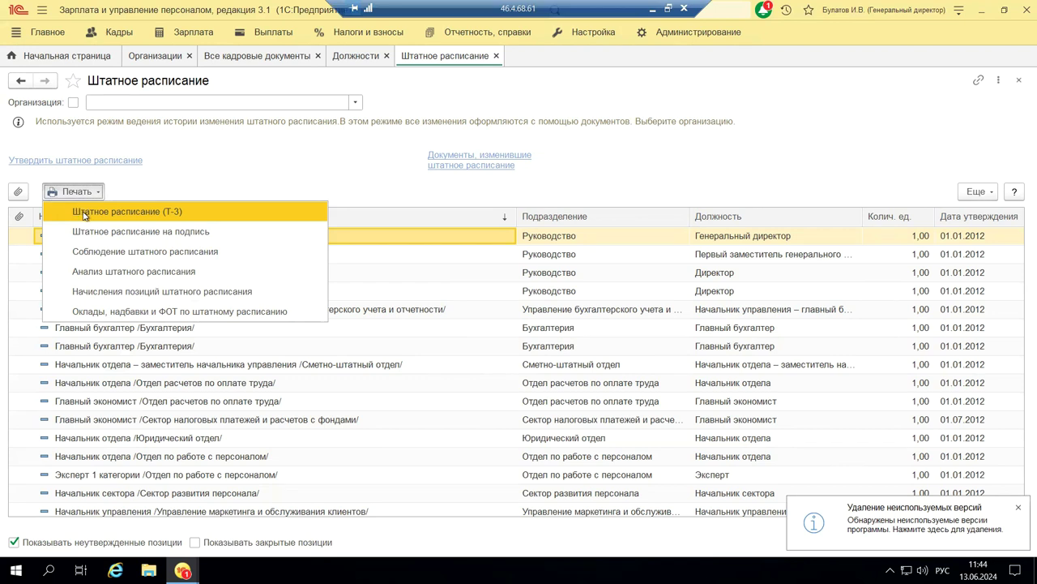
pyautogui.click(147, 215)
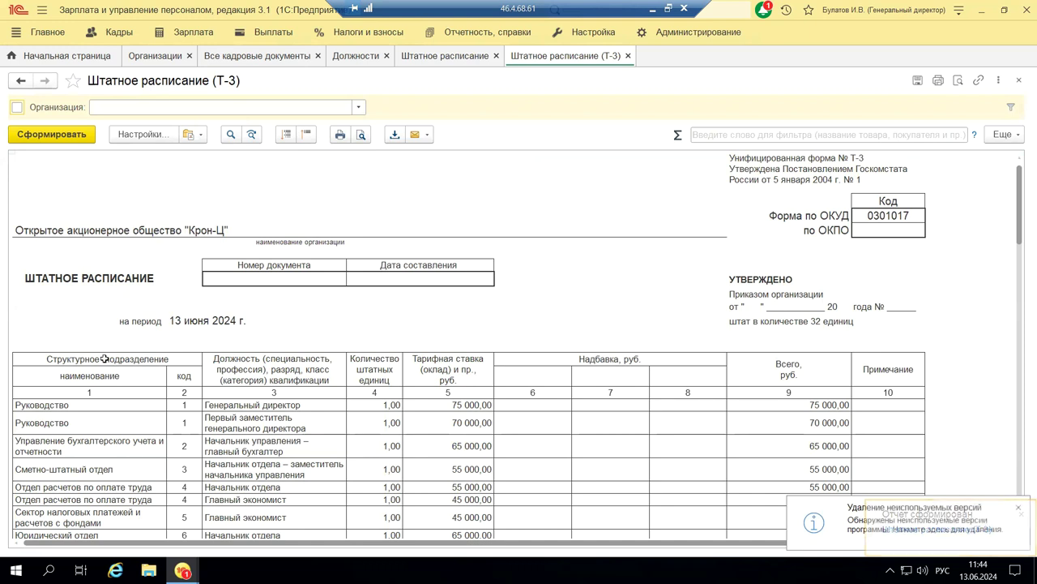
pyautogui.click(357, 108)
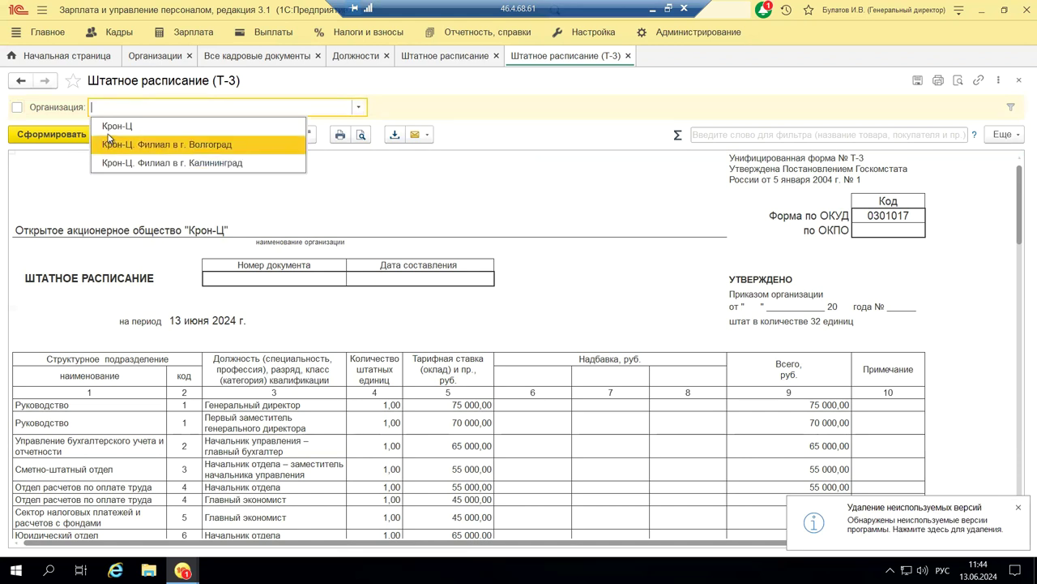
pyautogui.press('Down')
pyautogui.press('Escape')
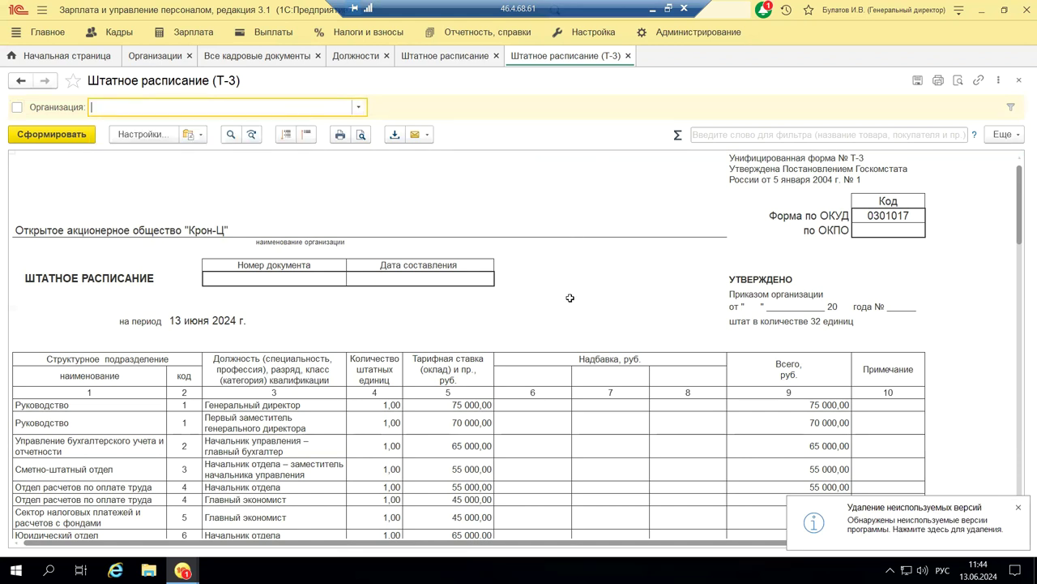
pyautogui.scroll(-5, 258, 340)
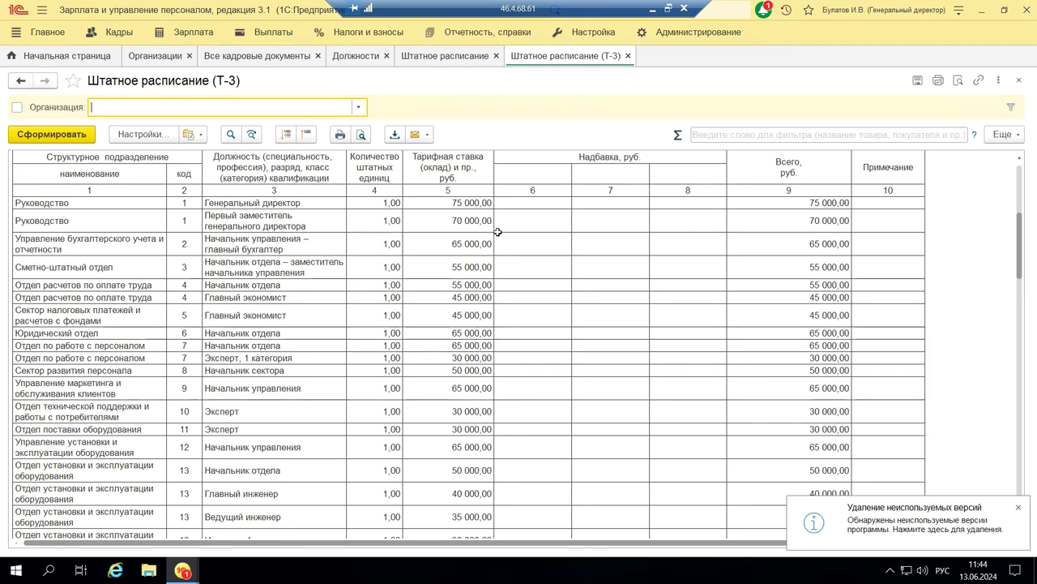
pyautogui.scroll(1, 757, 232)
pyautogui.scroll(4, 760, 233)
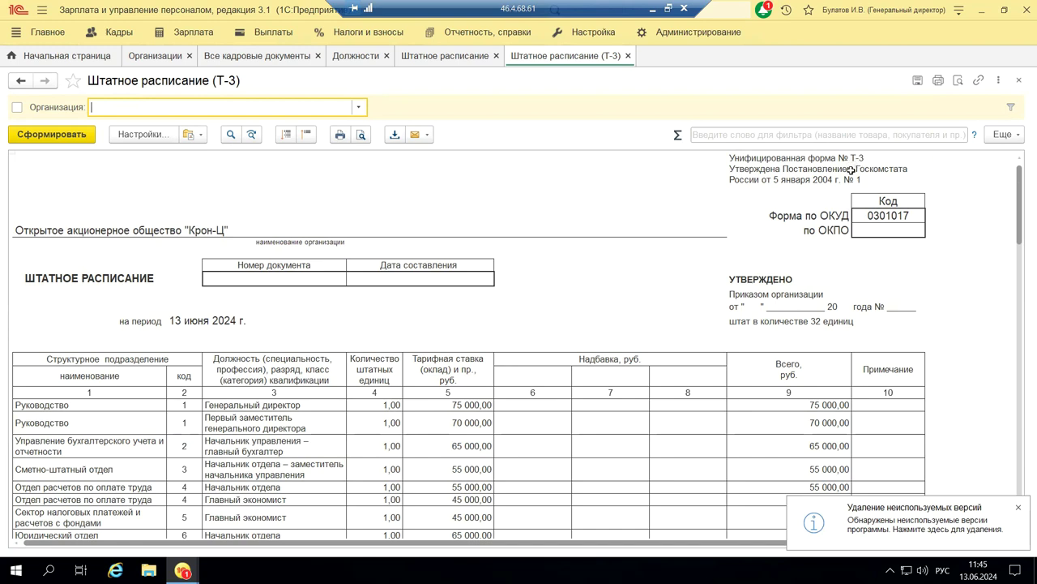
pyautogui.click(1020, 82)
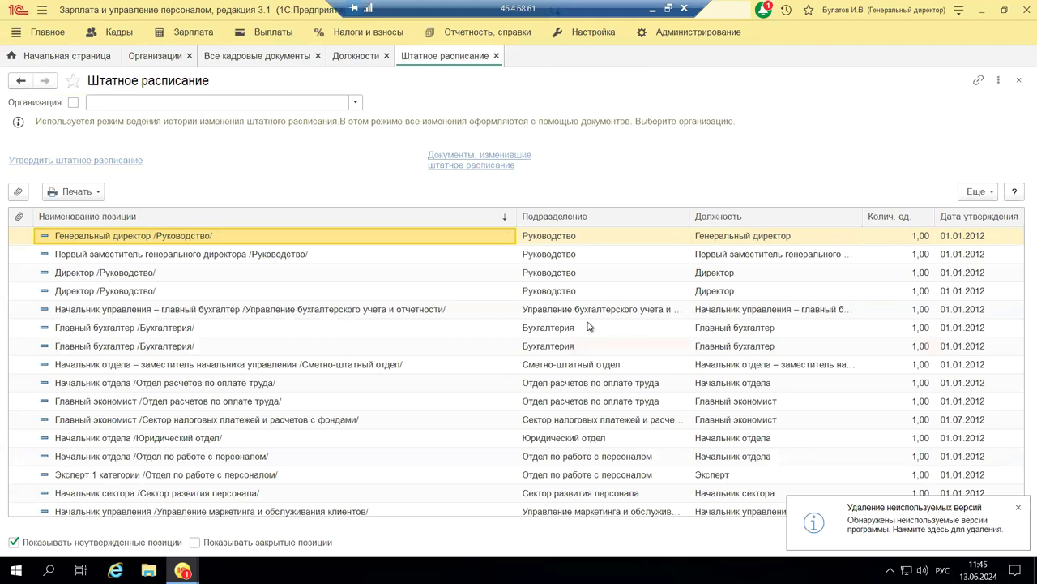
# Generate the Анализ штатного расписания report from the staffing table and examine planned and actual figures for Крон-Ц and its branches.
pyautogui.click(73, 191)
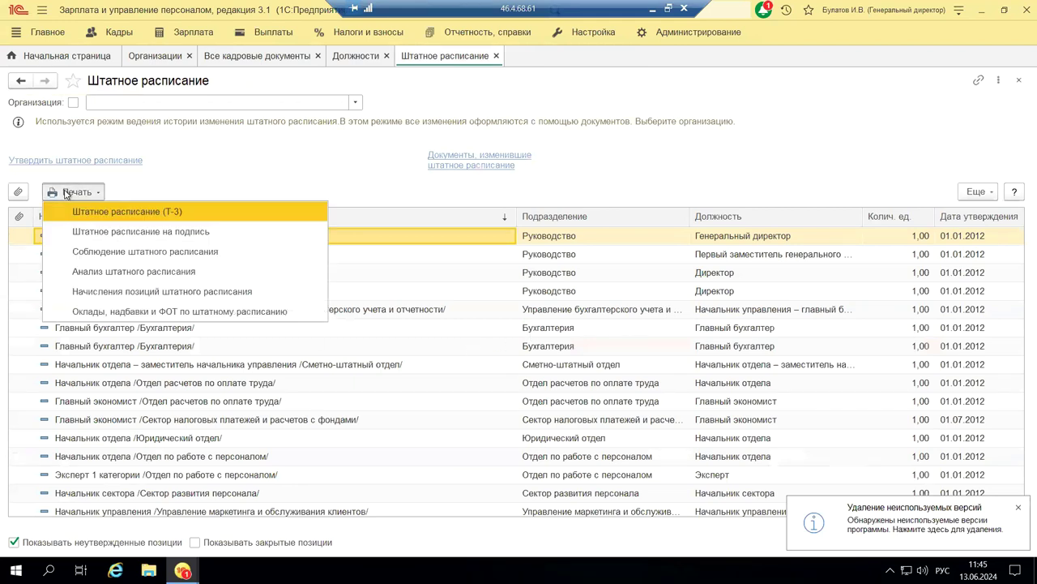
pyautogui.click(150, 273)
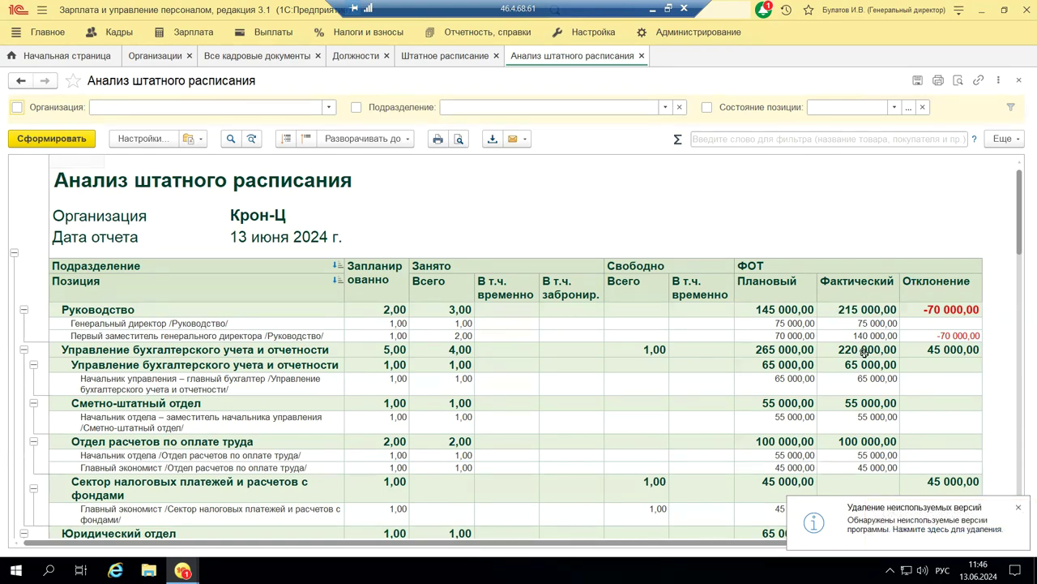
pyautogui.scroll(-5, 861, 347)
pyautogui.scroll(-5, 876, 348)
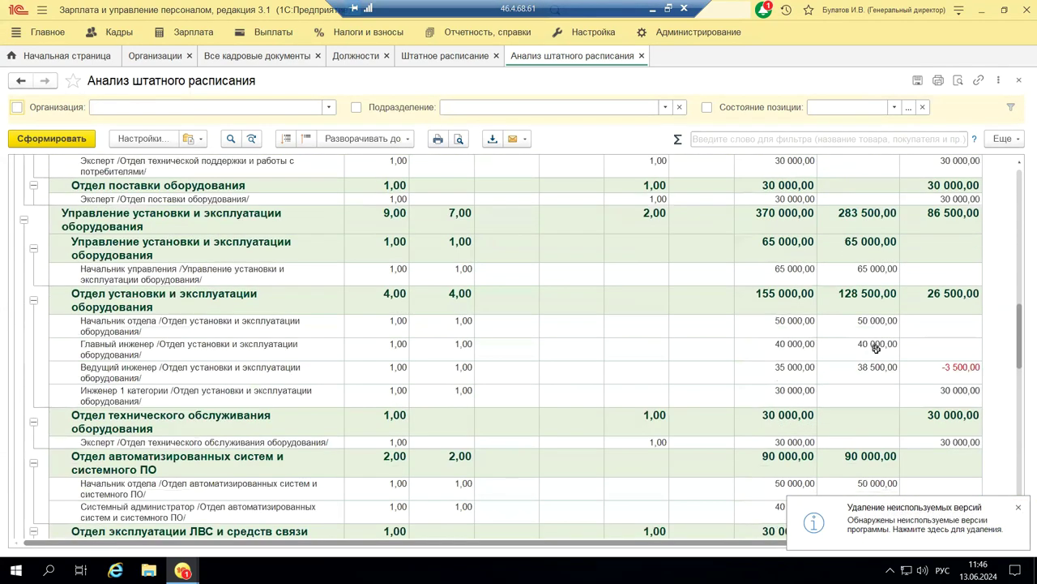
pyautogui.scroll(-7, 876, 348)
pyautogui.scroll(1, 876, 348)
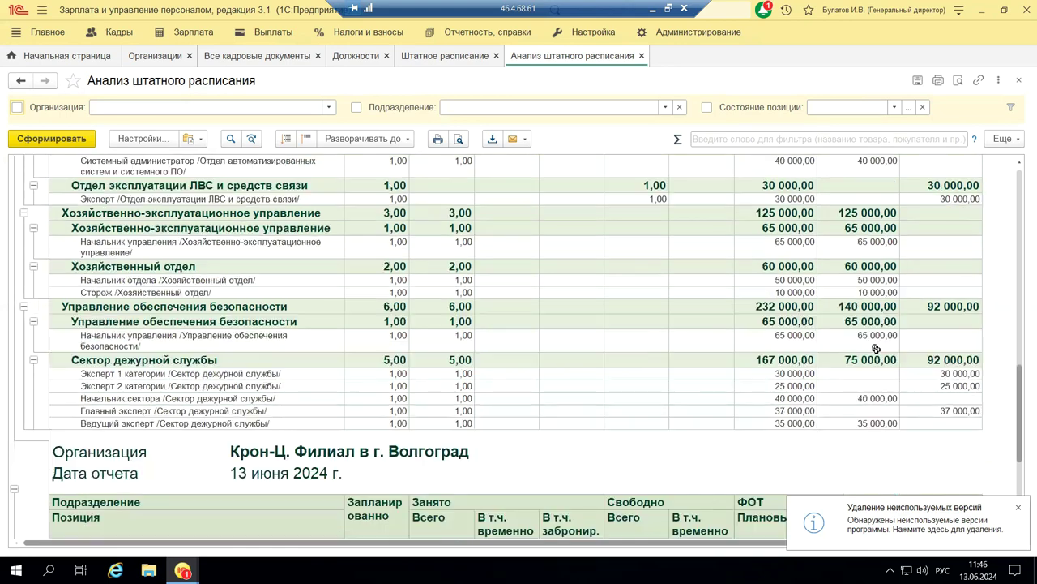
pyautogui.scroll(-3, 876, 348)
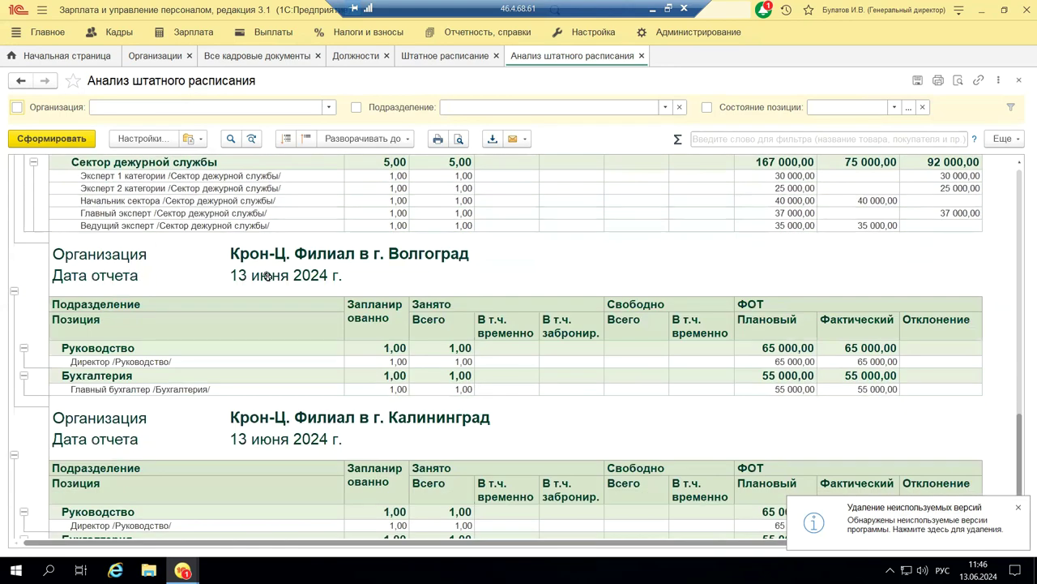
pyautogui.scroll(12, 544, 321)
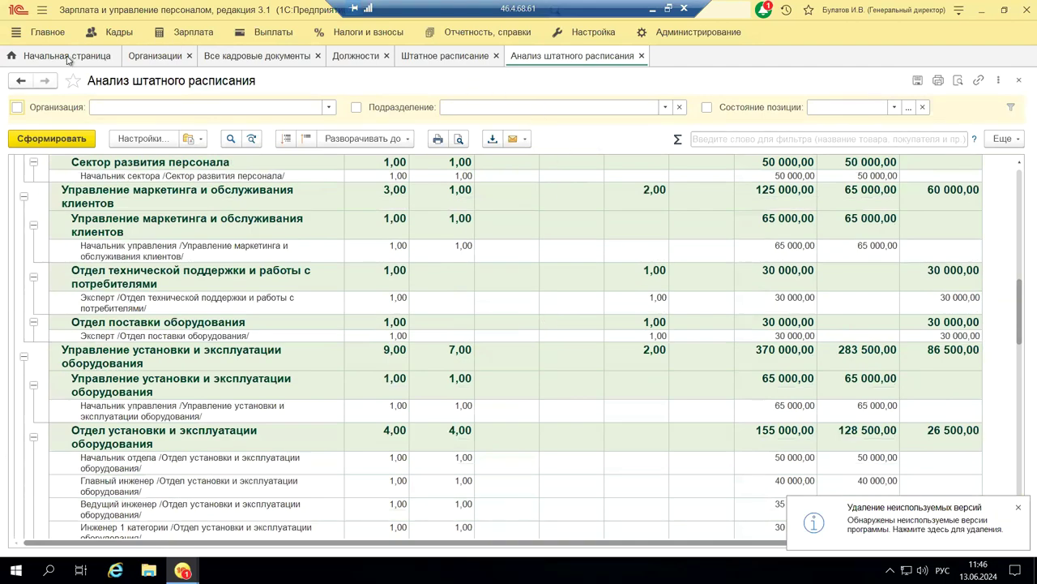
# Open the personnel reports (Кадровые отчеты), dismissing the Internet support prompt, and look through the available reports, including the Штатное расписание group.
pyautogui.click(119, 34)
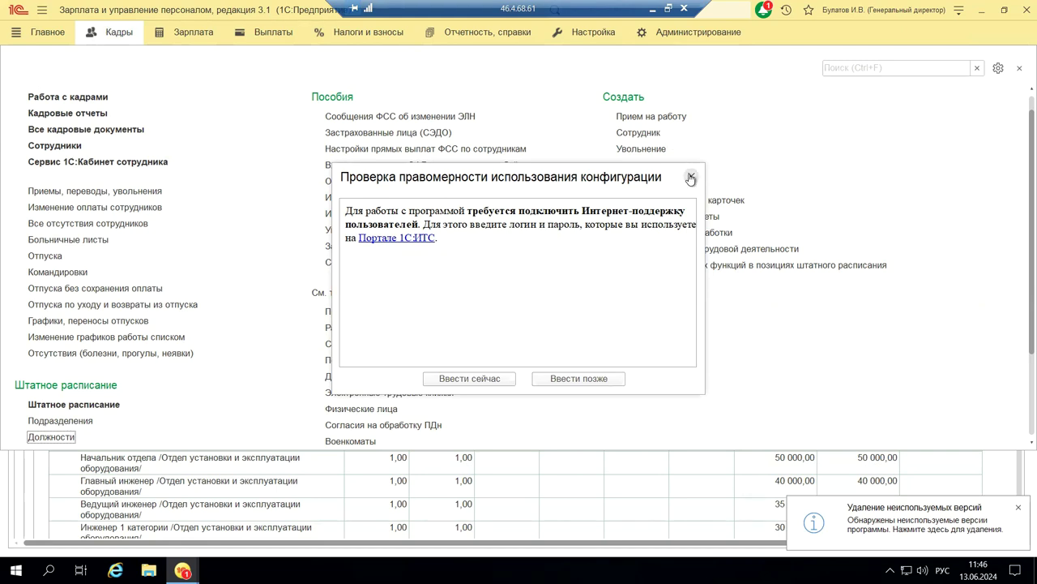
pyautogui.click(691, 176)
pyautogui.click(95, 113)
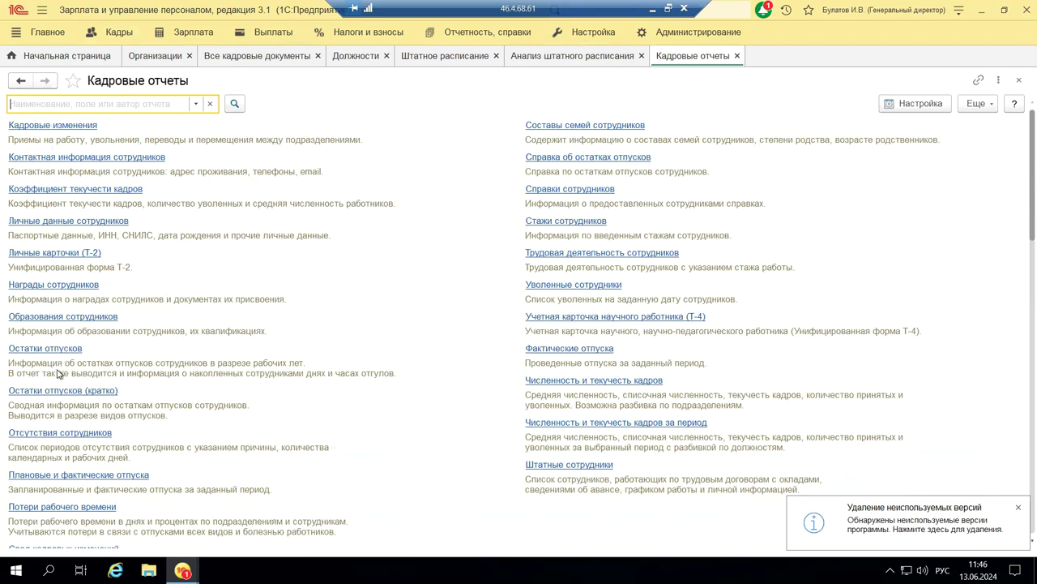
pyautogui.scroll(-5, 101, 437)
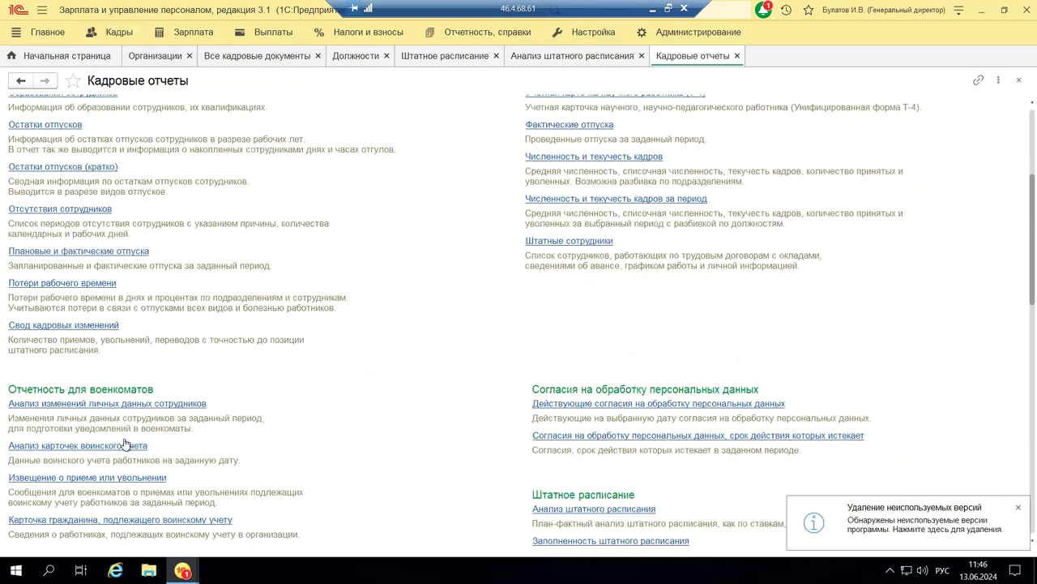
pyautogui.scroll(-8, 430, 354)
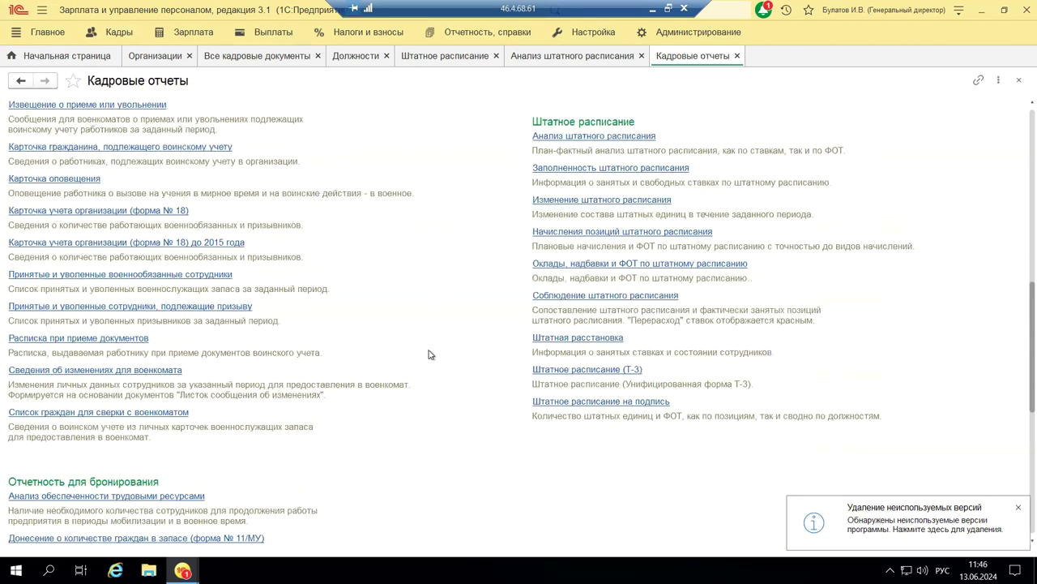
pyautogui.scroll(-8, 429, 354)
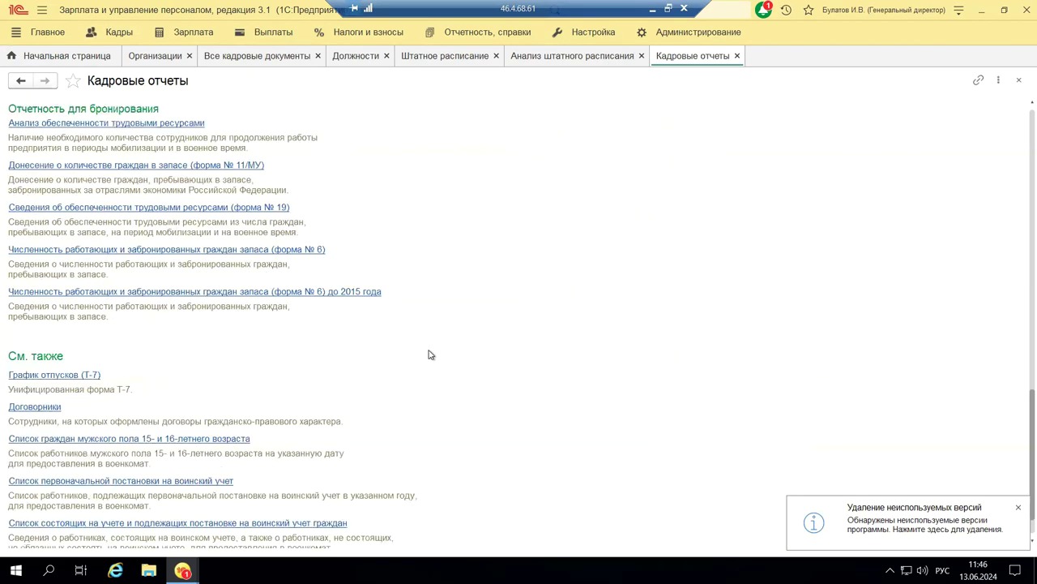
pyautogui.scroll(-1, 430, 354)
pyautogui.scroll(18, 429, 354)
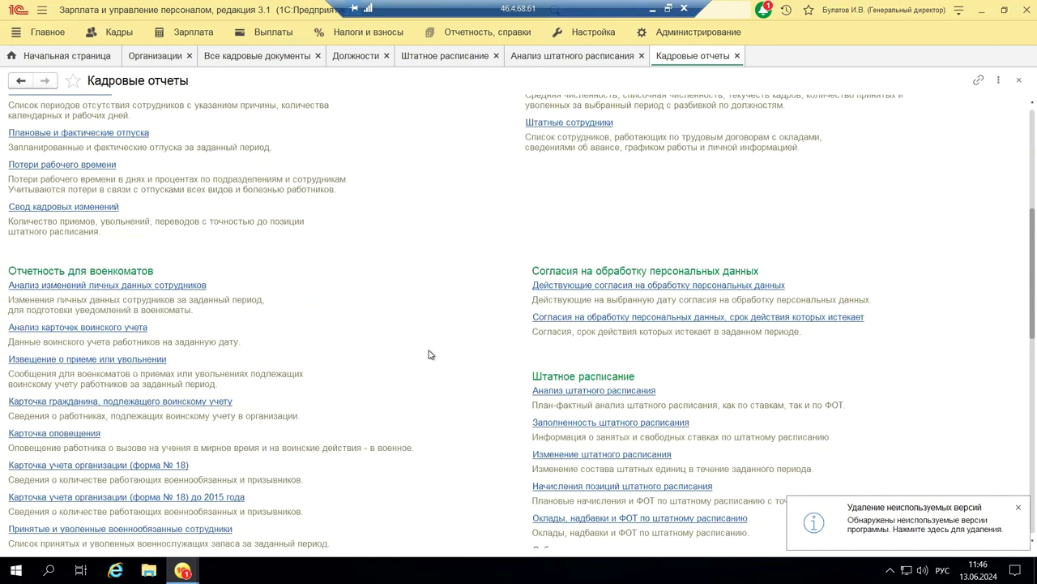
pyautogui.scroll(2, 430, 354)
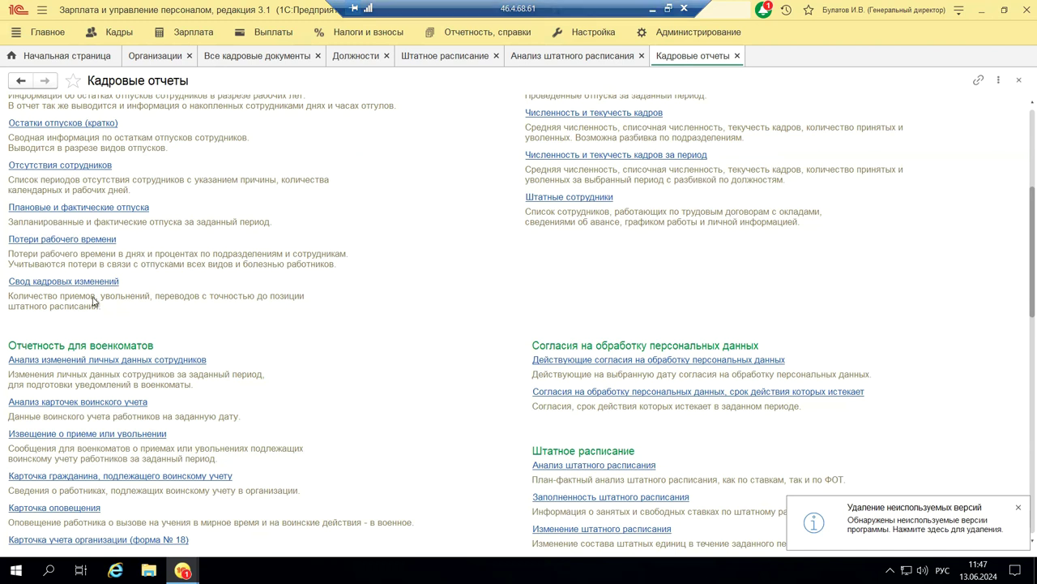
# Switch to the PowerPoint presentation and go through slides 11 to 13 on staffing table reports and changes in social payments.
pyautogui.click(652, 10)
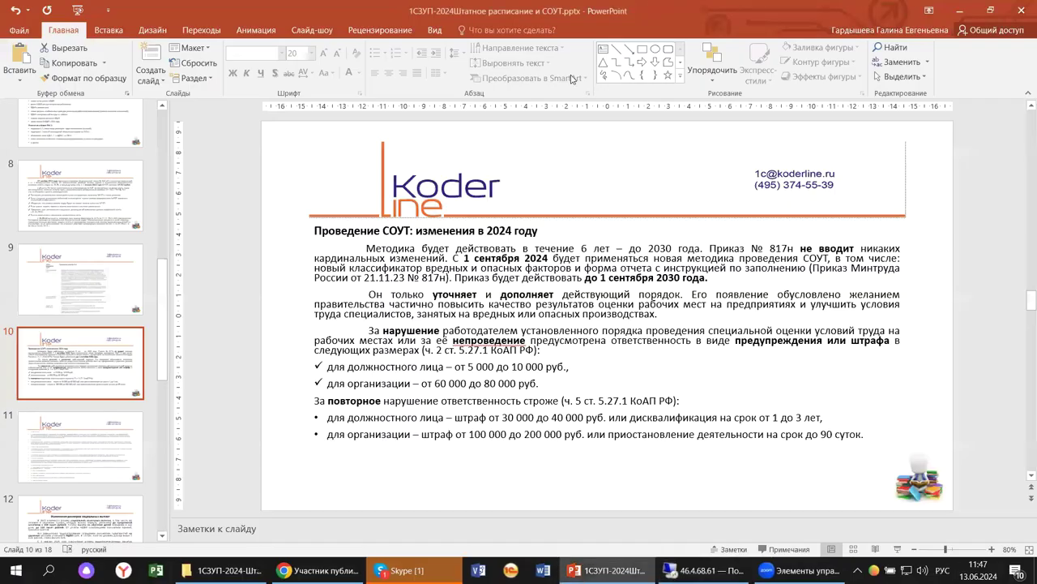
pyautogui.click(91, 458)
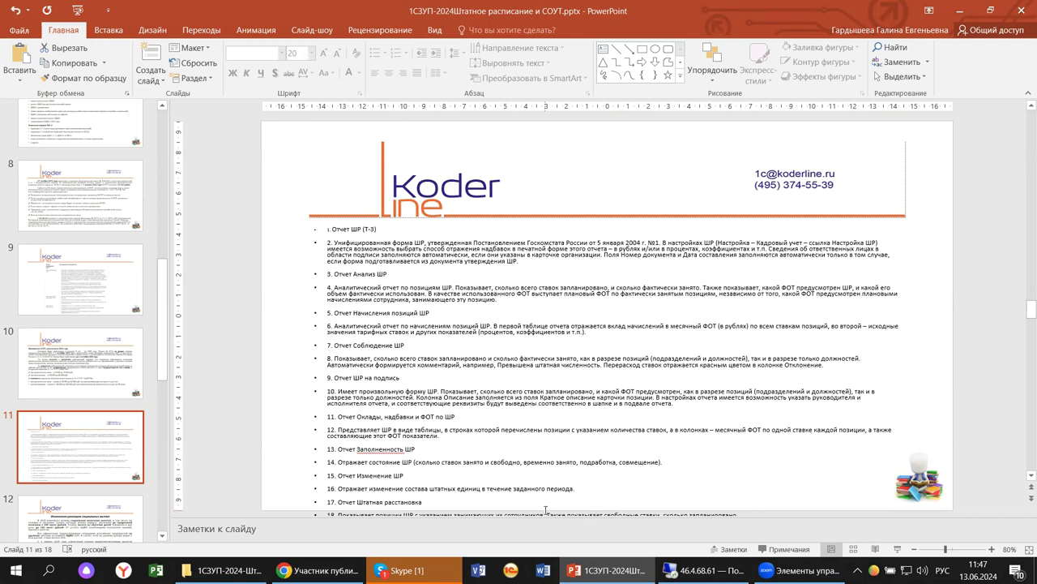
pyautogui.scroll(-1, 540, 490)
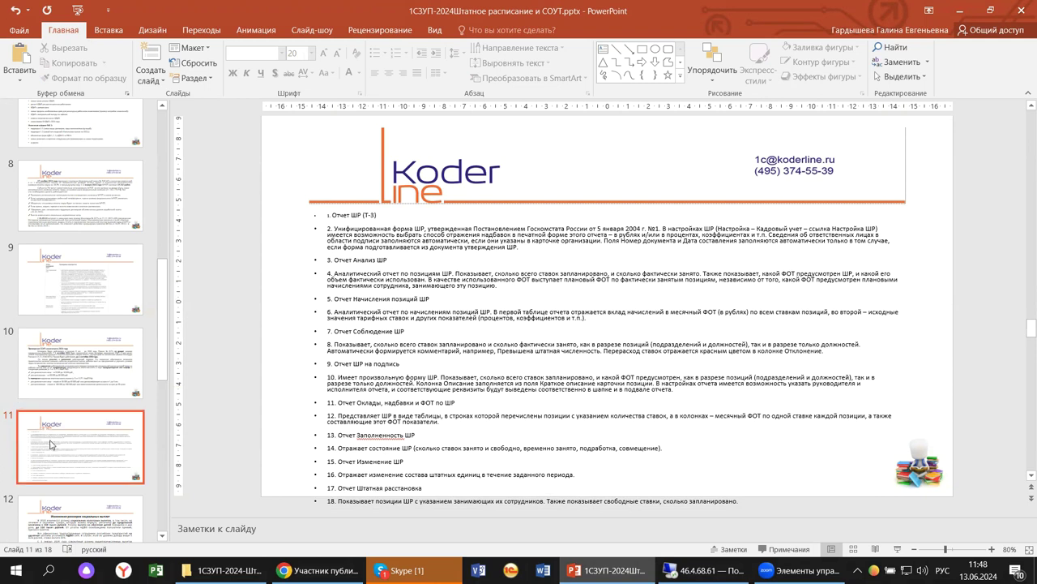
pyautogui.click(77, 511)
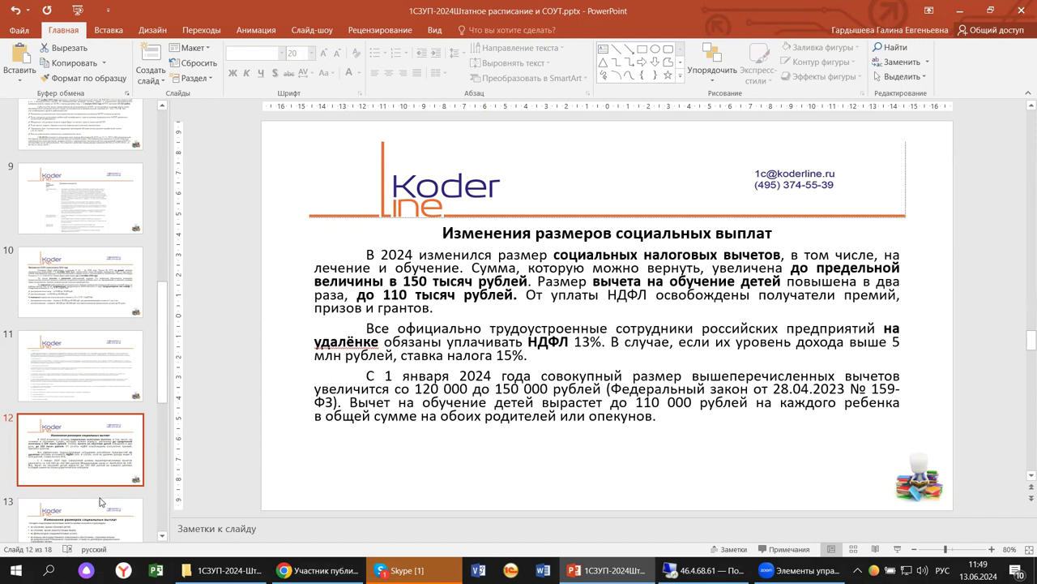
pyautogui.click(89, 523)
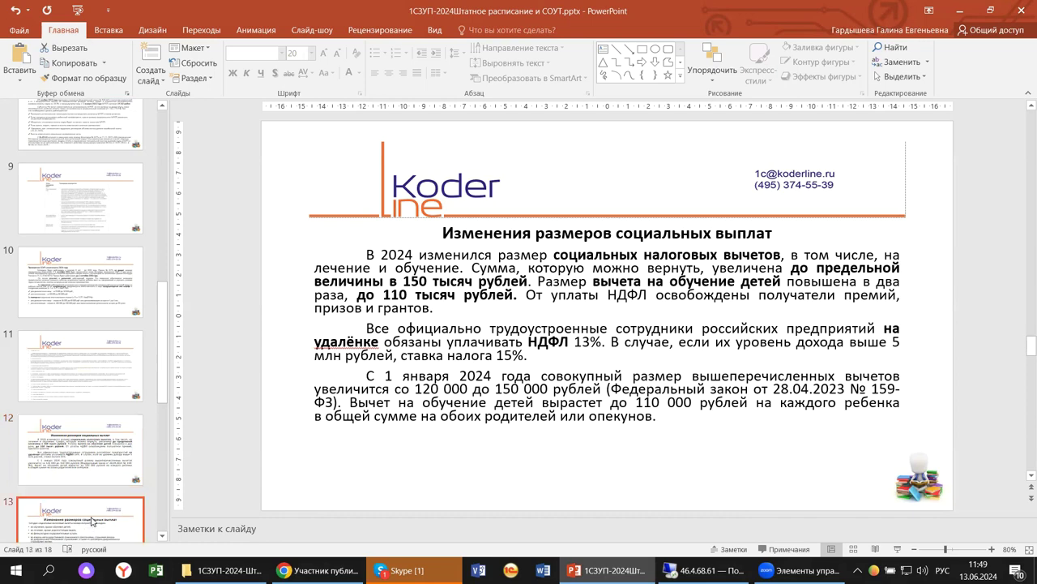
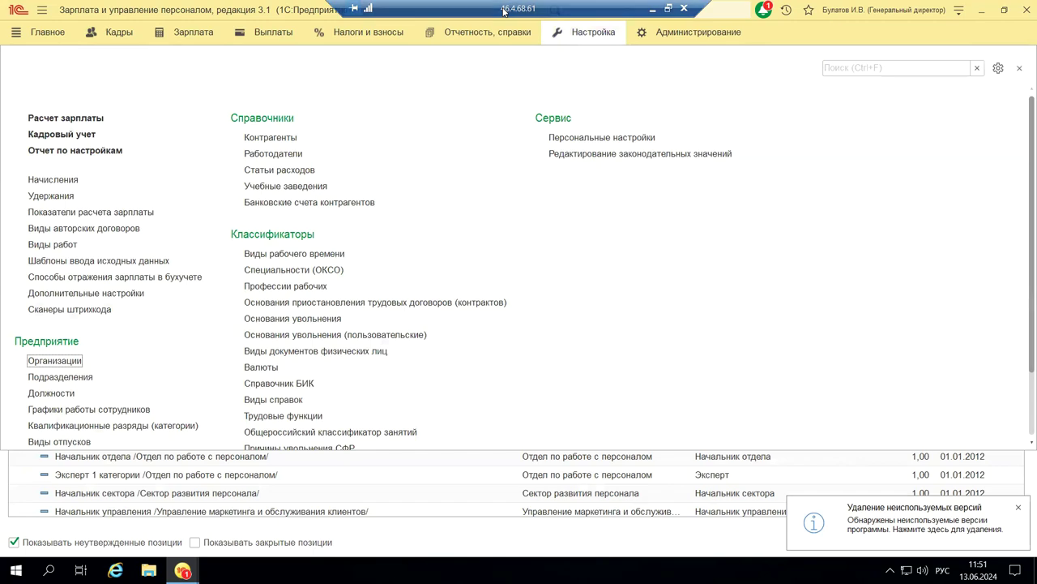
# Open the personnel accounting settings (Кадровый учет) and review the Штатное расписание and Воинский учет sections.
pyautogui.click(87, 136)
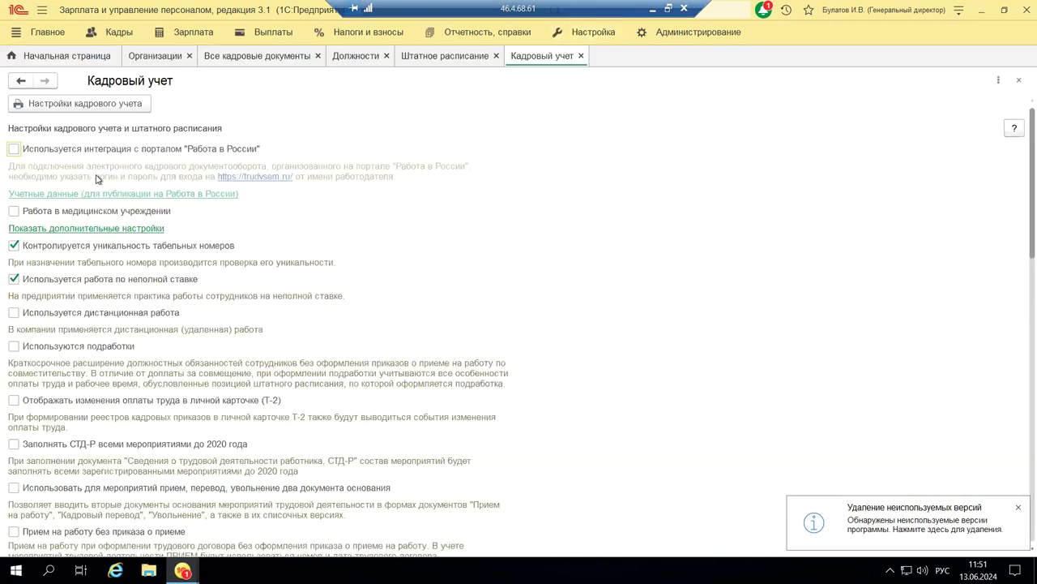
pyautogui.scroll(-5, 141, 437)
pyautogui.scroll(-5, 144, 435)
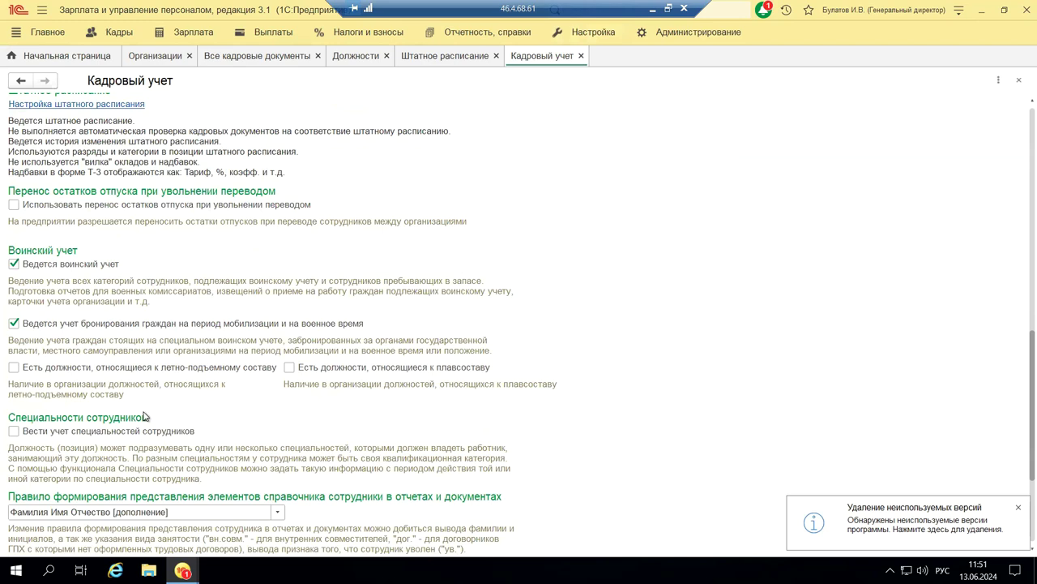
pyautogui.scroll(1, 112, 364)
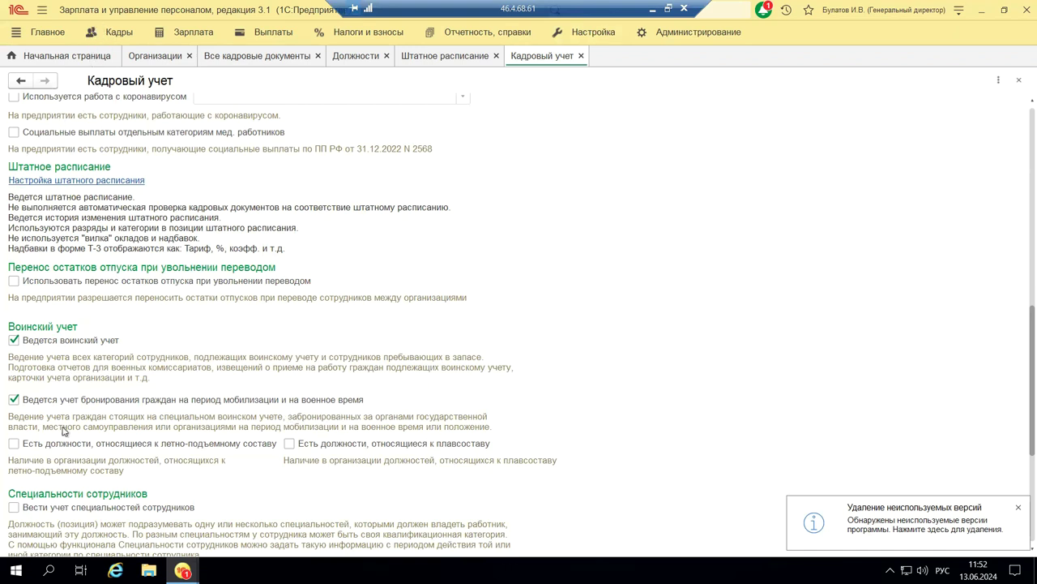
# Open the Листки сообщений об изменениях journal for military records, view a blank new document, close it unsaved and dismiss the Internet support prompt.
pyautogui.click(112, 33)
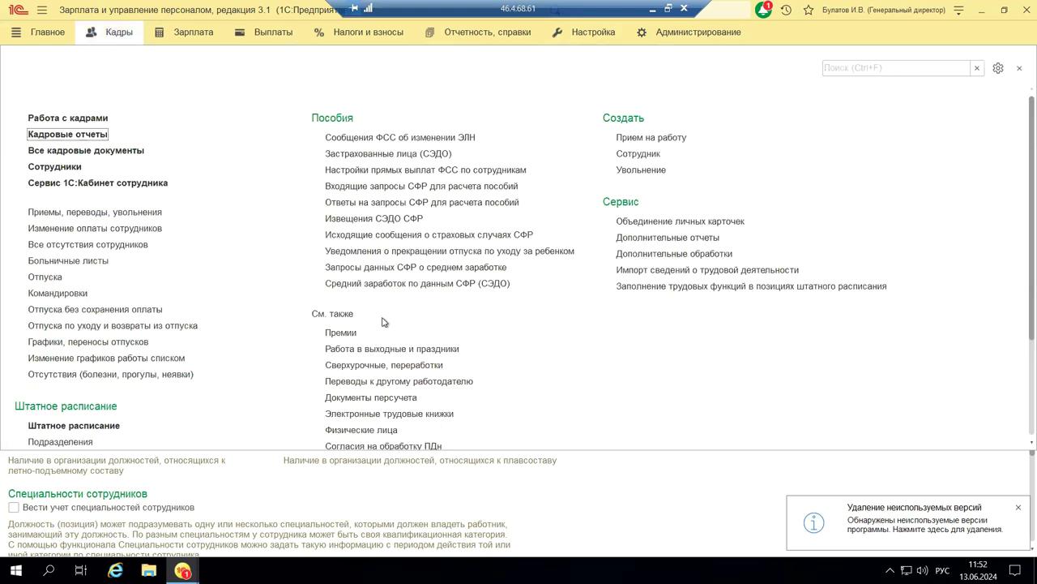
pyautogui.scroll(-3, 384, 322)
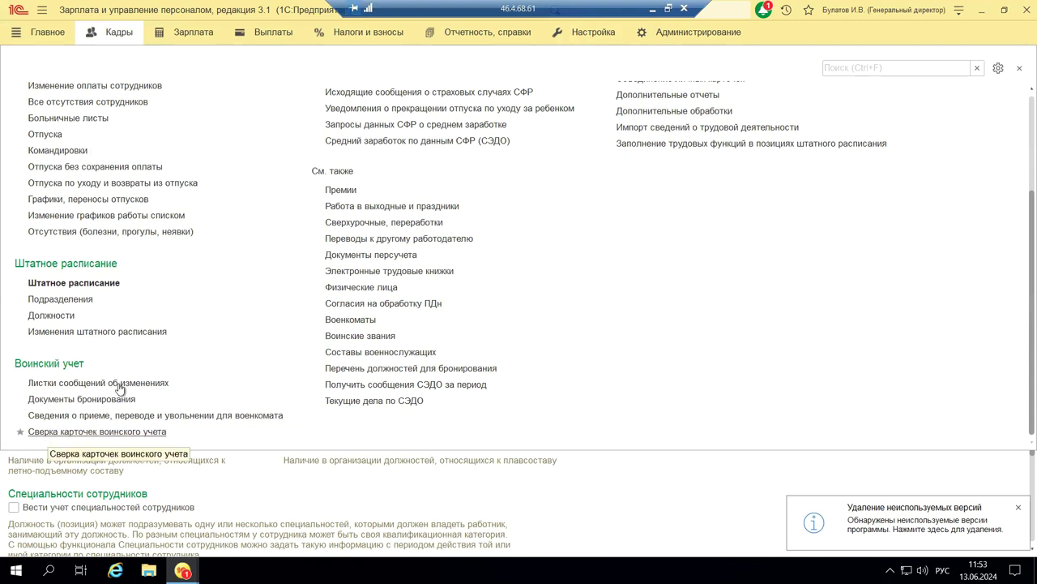
pyautogui.click(55, 384)
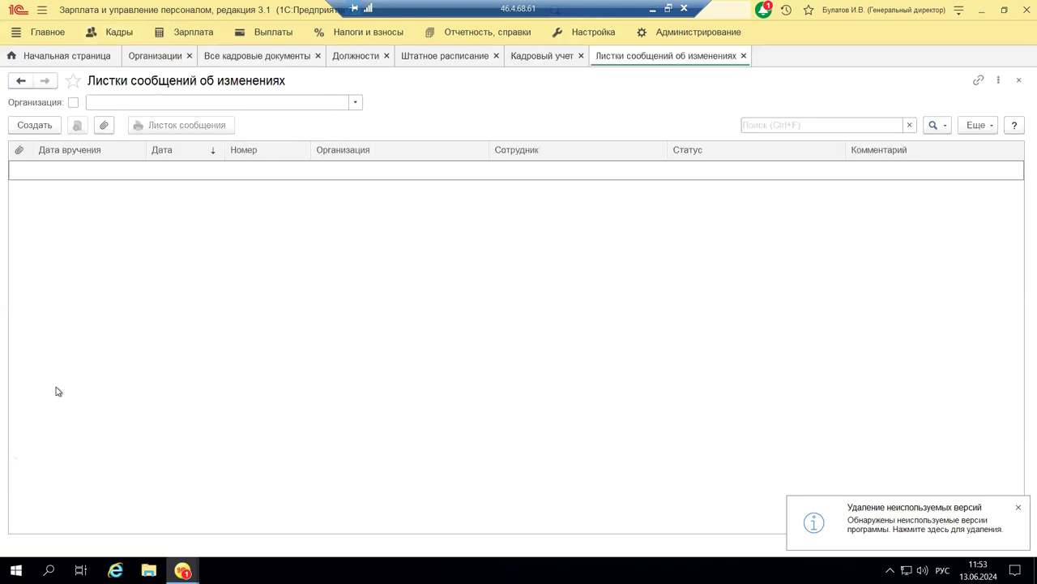
pyautogui.click(20, 127)
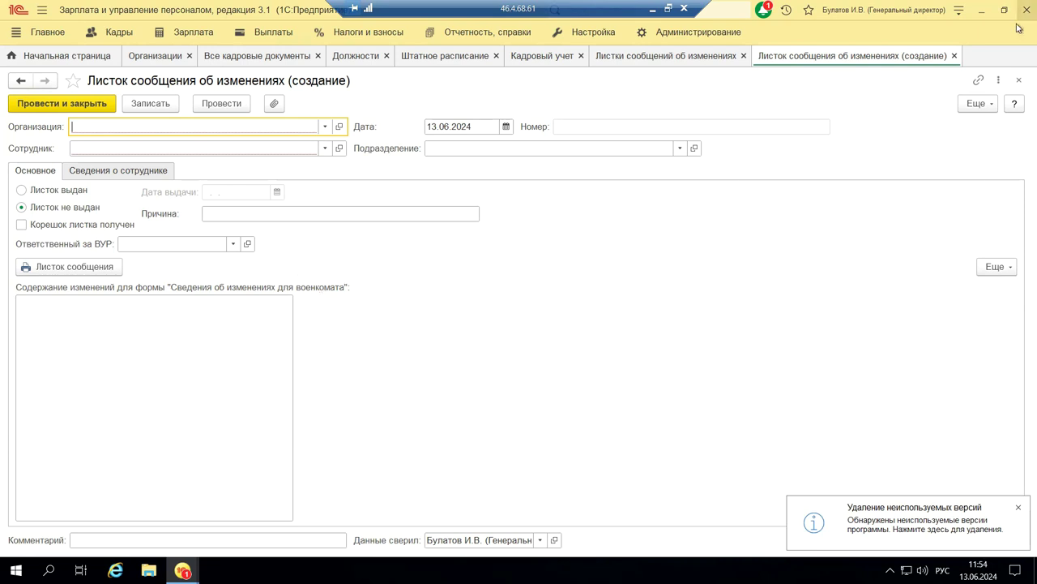
pyautogui.click(1019, 80)
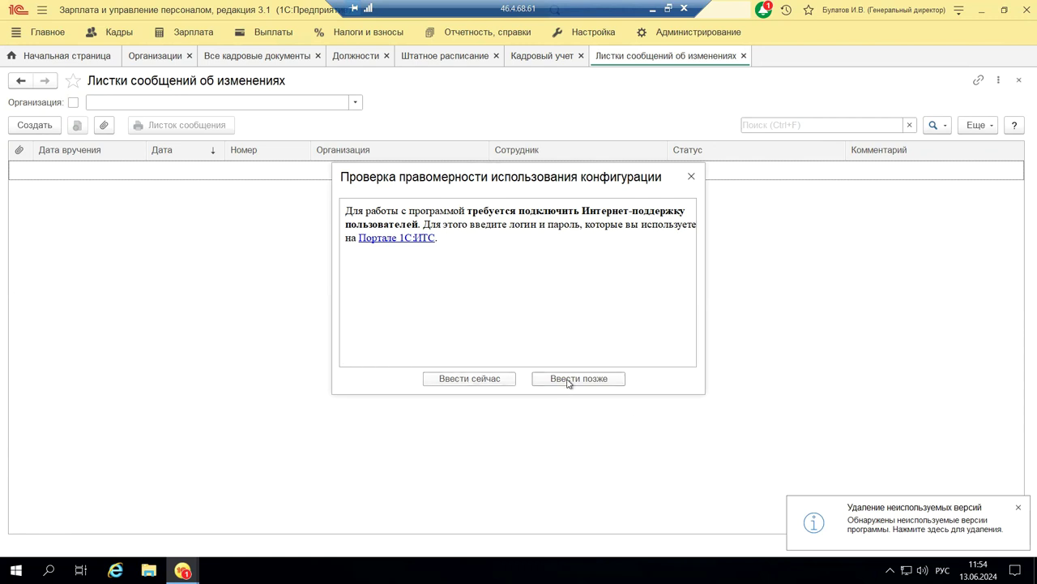
pyautogui.click(692, 177)
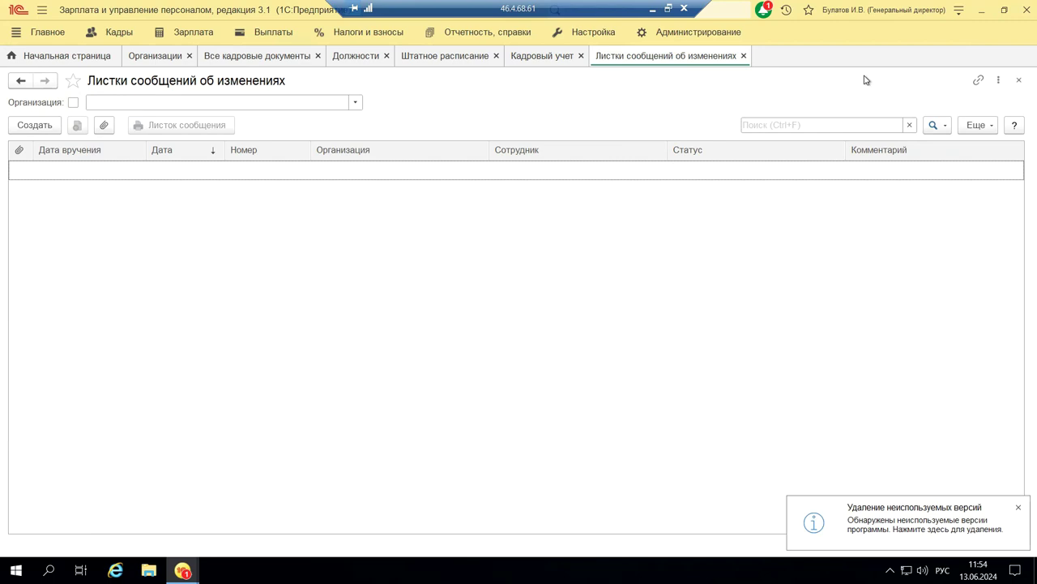
# Switch to the PowerPoint presentation and display slide 16 on the 2024 changes in informing military commissariats about employees.
pyautogui.click(652, 10)
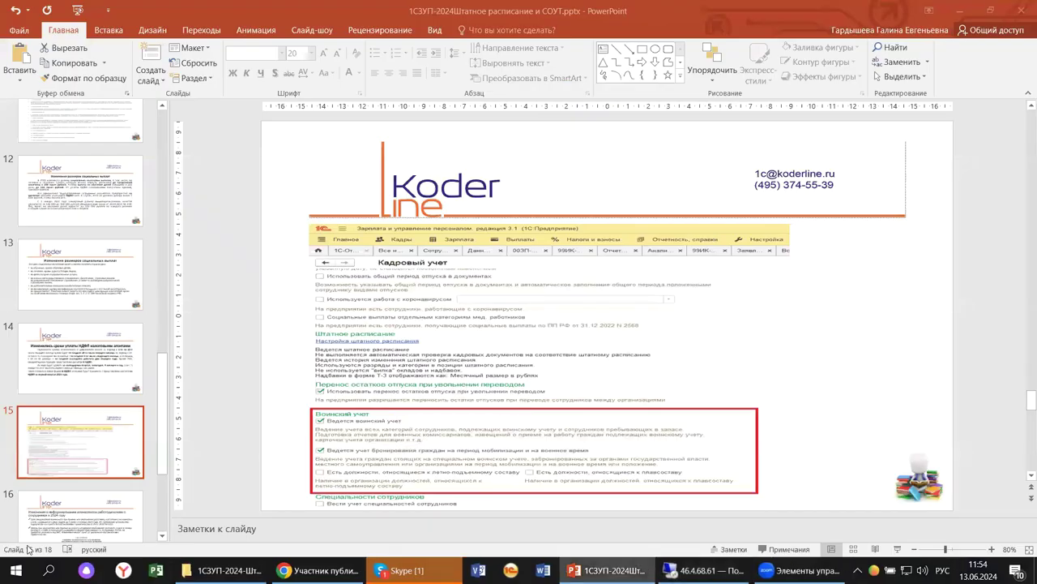
pyautogui.scroll(-4, 90, 364)
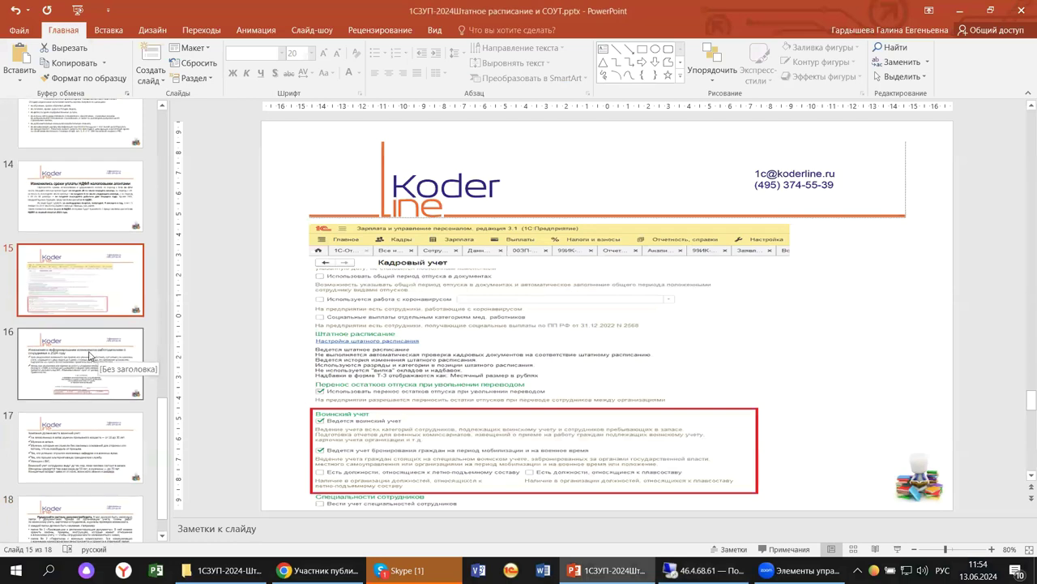
pyautogui.click(90, 355)
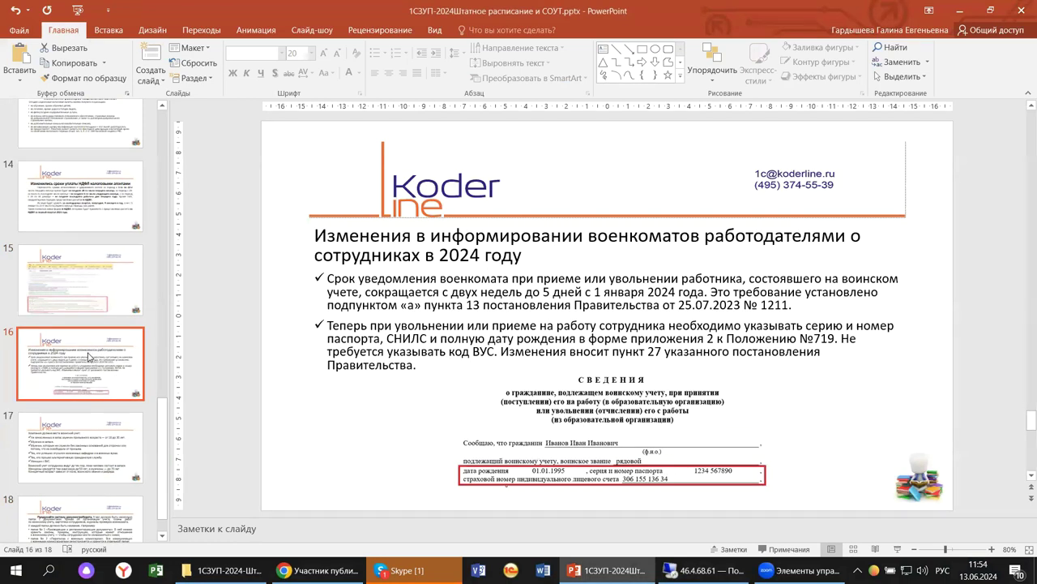